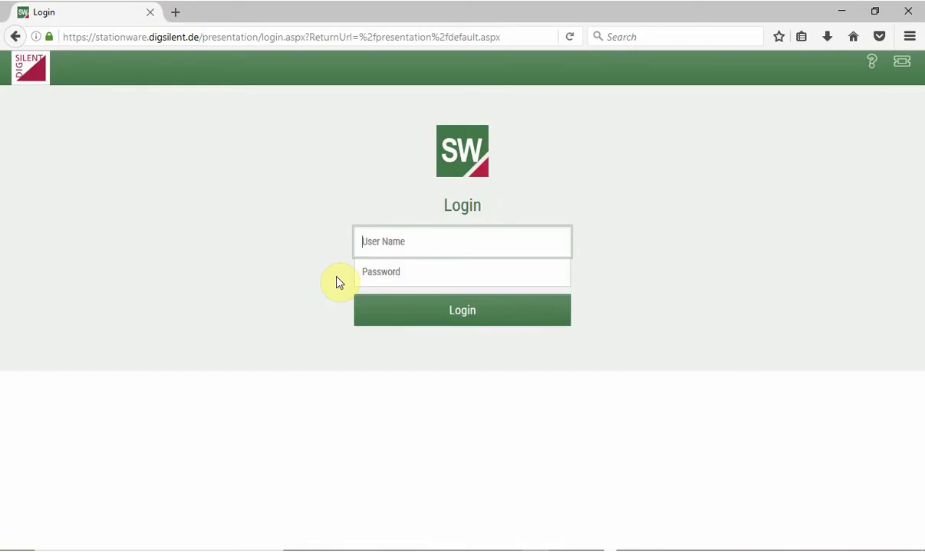
# Step: Log in to StationWare with the account's user name and password
pyautogui.click(381, 236)
pyautogui.write('User1')
pyautogui.click(366, 268)
pyautogui.write('•••••')
pyautogui.click(395, 318)
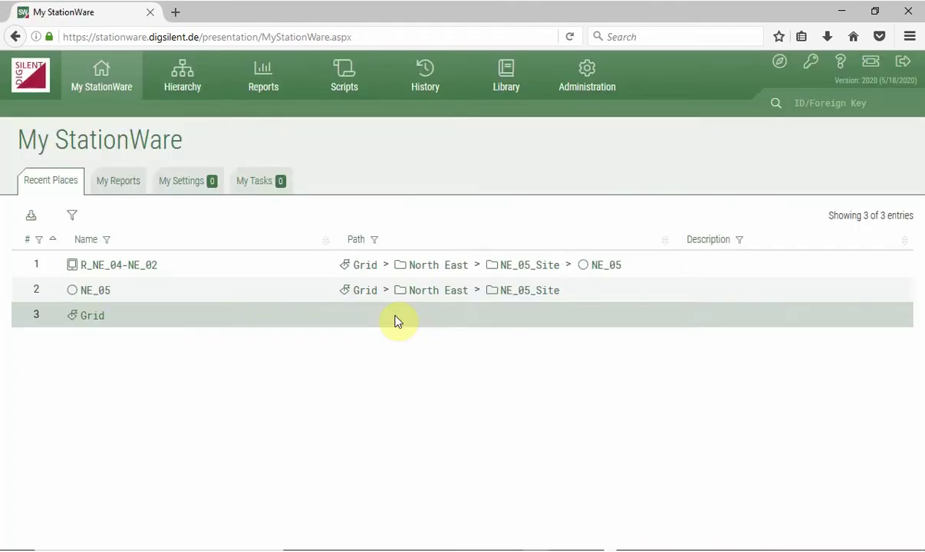
# Step: In the hierarchy under Grid, North East, NE_05_Site, substation NE_05, open relay R_NE_04-NE_02 and its PF settings
pyautogui.click(181, 68)
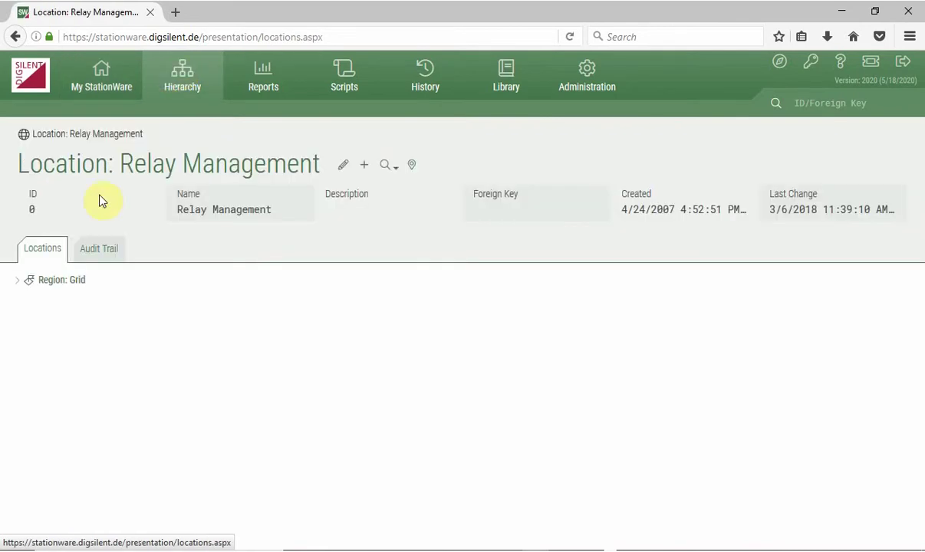
pyautogui.click(15, 287)
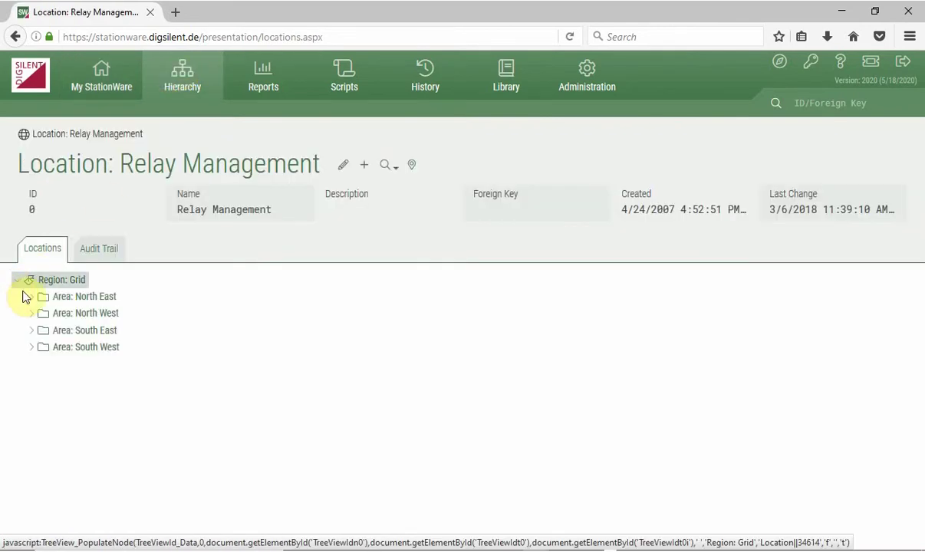
pyautogui.click(29, 301)
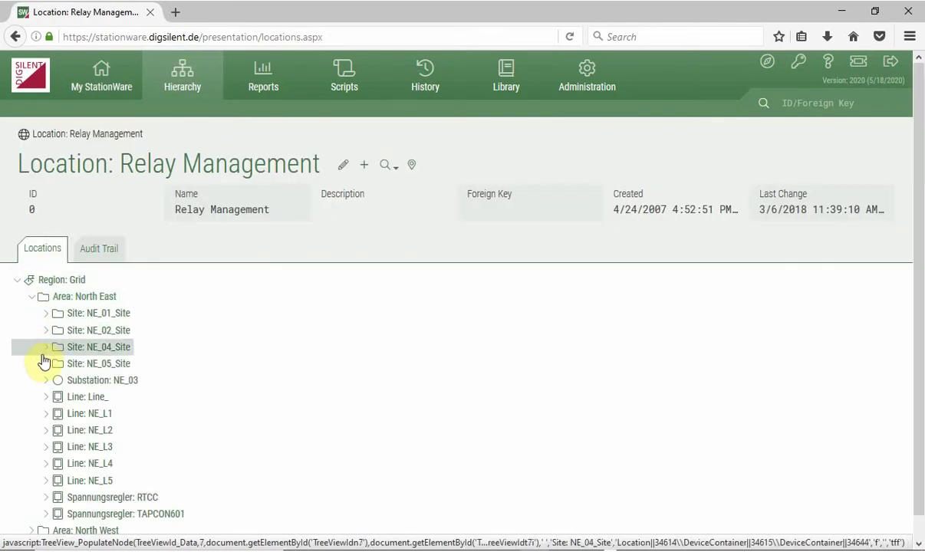
pyautogui.click(44, 365)
pyautogui.click(61, 380)
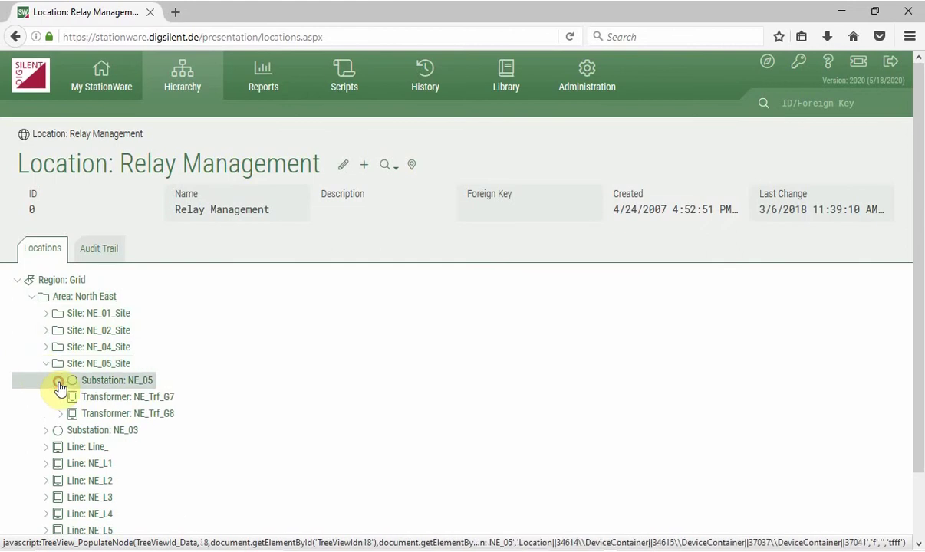
pyautogui.click(83, 451)
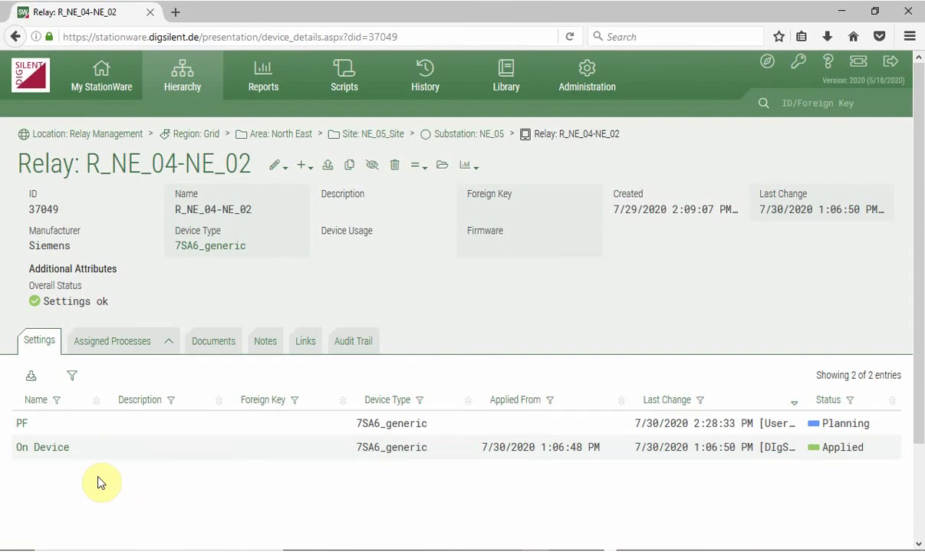
pyautogui.click(24, 428)
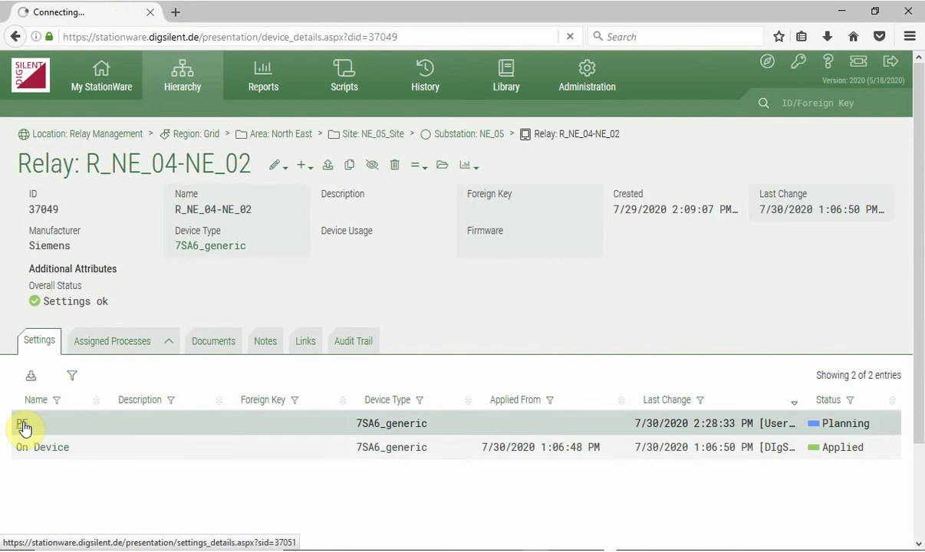
# Step: Arrange the browser and the DIGSI remote desktop session side by side and show the PF settings' group A parameters
pyautogui.click(515, 289)
pyautogui.press('super+Left')
pyautogui.click(514, 284)
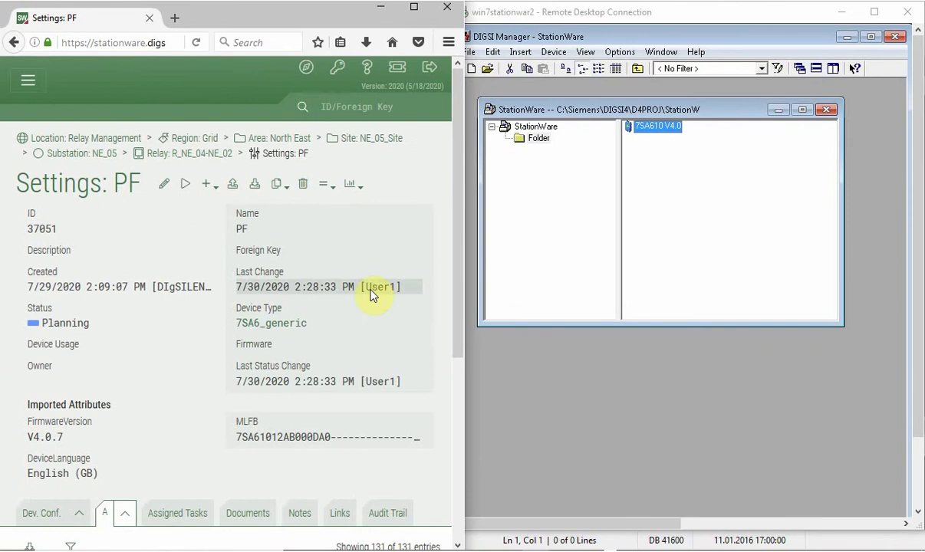
pyautogui.scroll(-5, 374, 280)
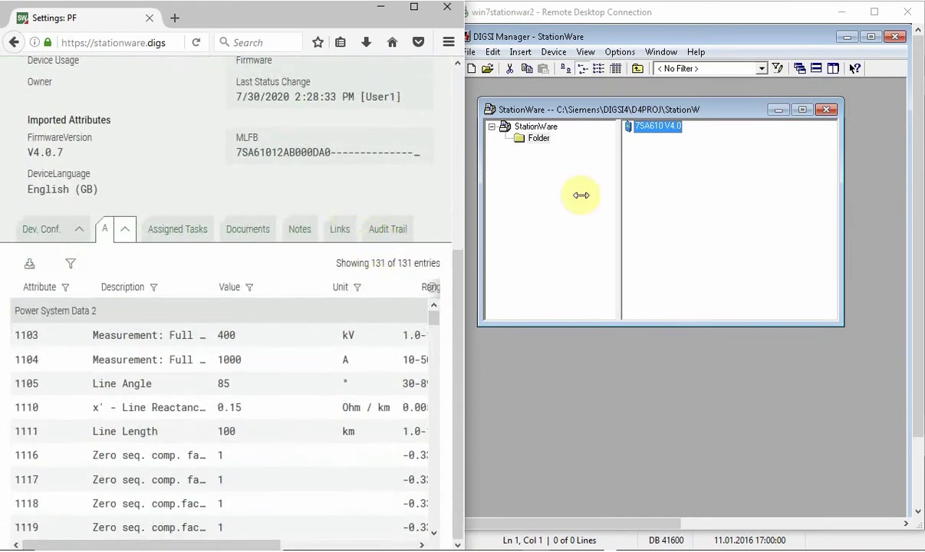
# Step: In DIGSI Manager, open device 7SA610 V4.0 offline and display the quadrilateral distance zones of Setting Group A
pyautogui.click(628, 125)
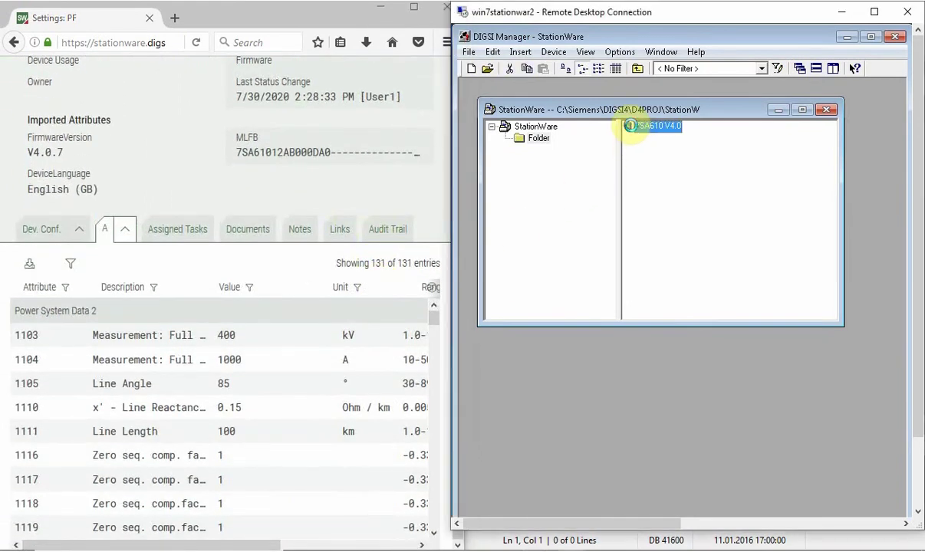
pyautogui.doubleClick(627, 126)
pyautogui.click(533, 406)
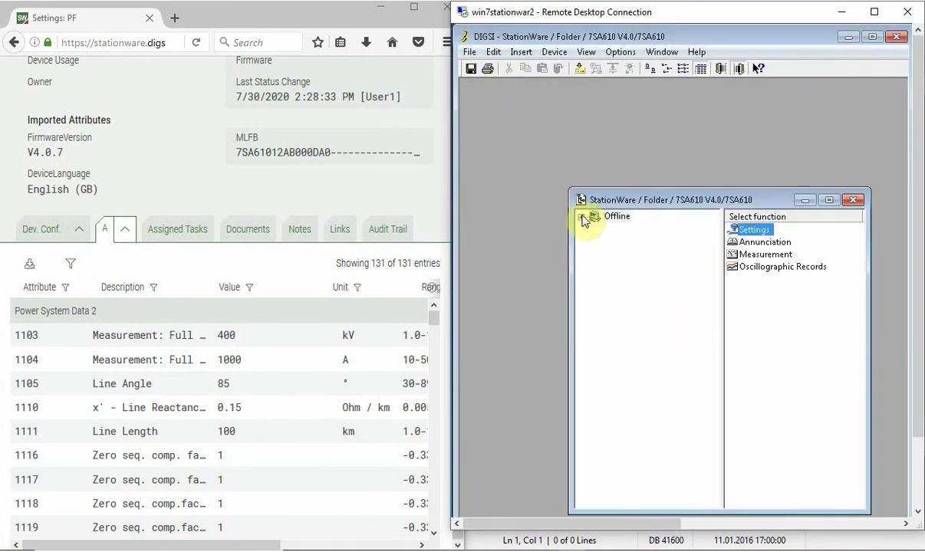
pyautogui.doubleClick(596, 216)
pyautogui.click(635, 229)
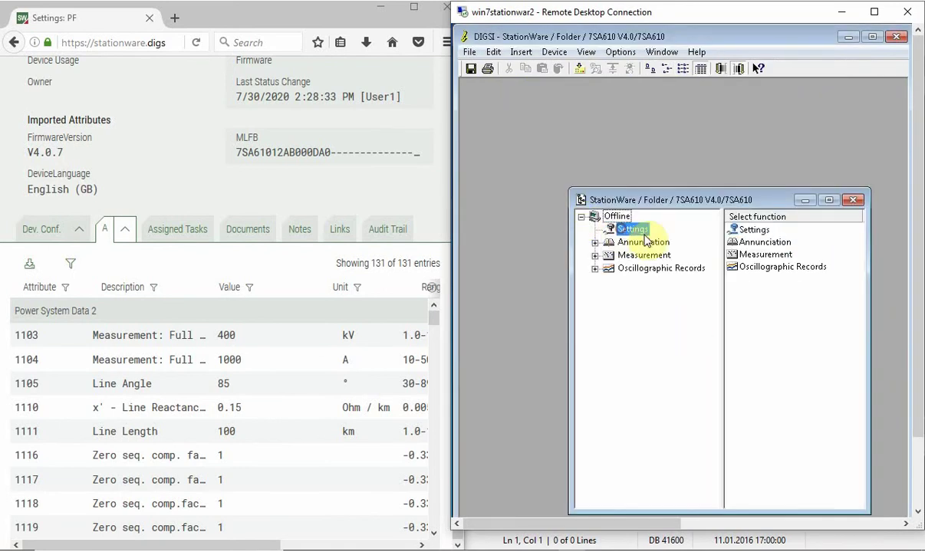
pyautogui.doubleClick(764, 267)
pyautogui.doubleClick(656, 244)
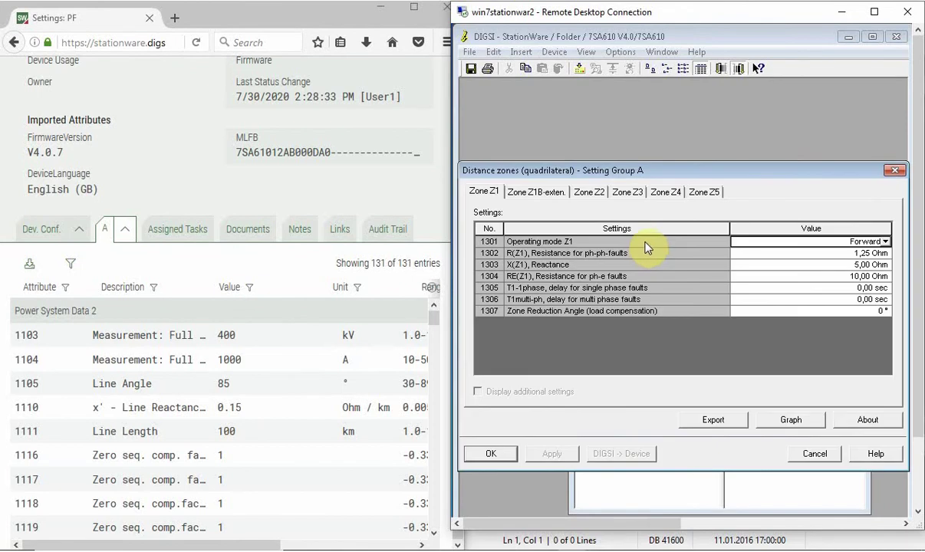
# Step: Compare the operating mode, resistance and reactance settings of zones Z1, Z1B, Z2 and Z3 between StationWare and DIGSI
pyautogui.scroll(-10, 274, 388)
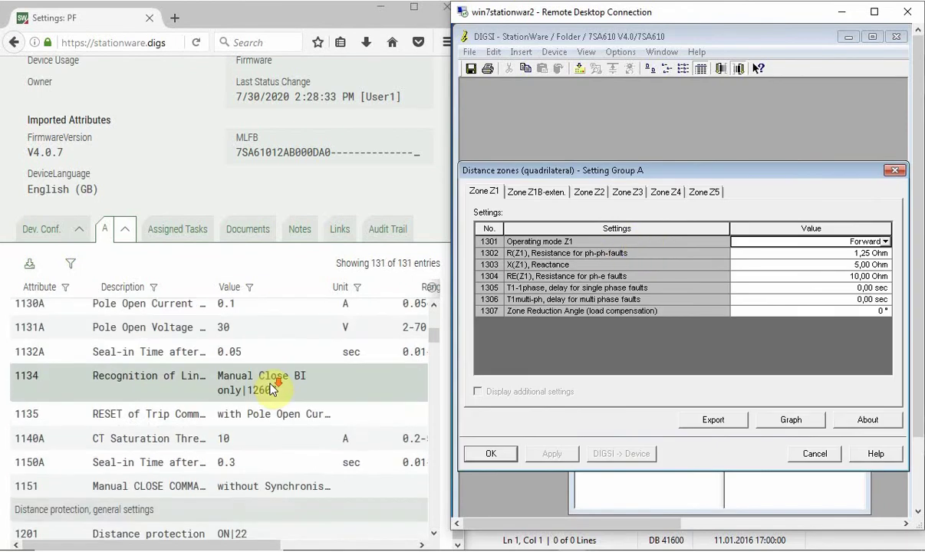
pyautogui.scroll(-12, 268, 389)
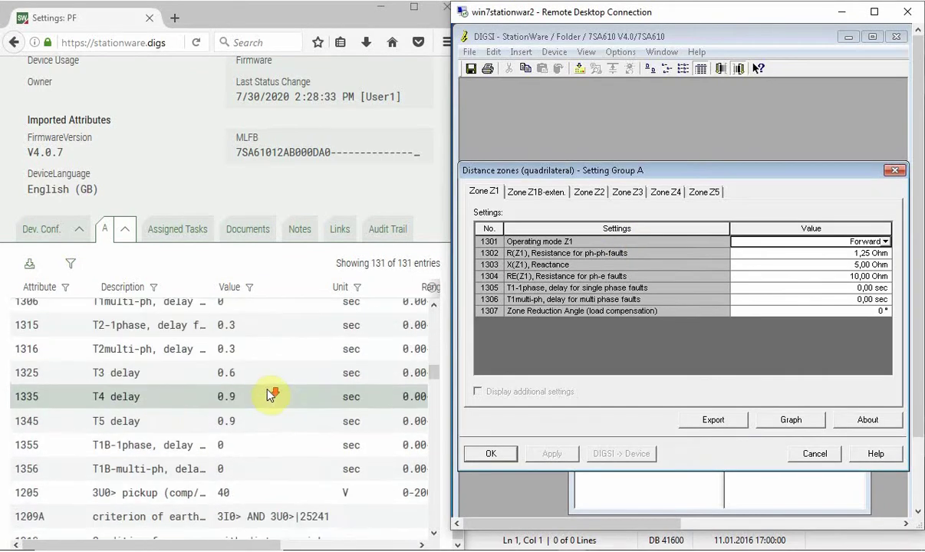
pyautogui.scroll(-6, 268, 392)
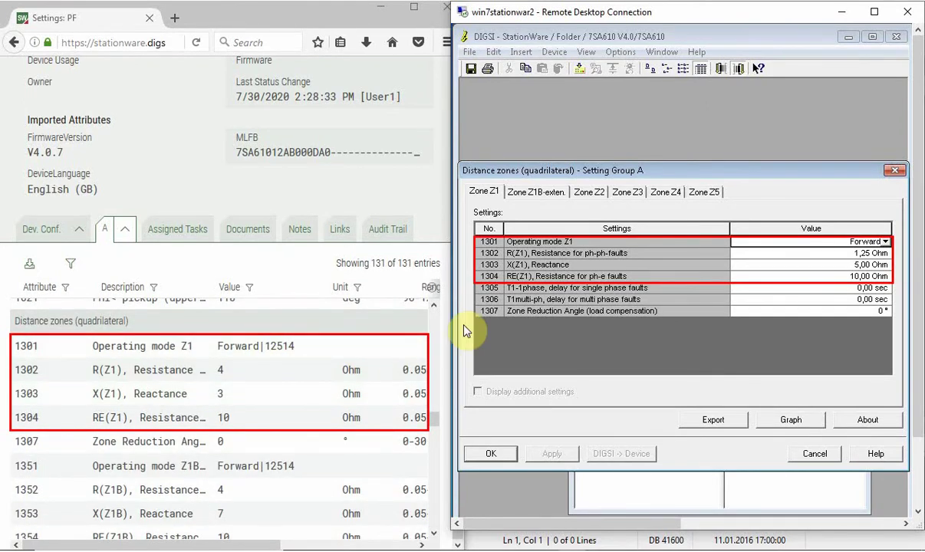
pyautogui.click(549, 193)
pyautogui.scroll(-2, 370, 346)
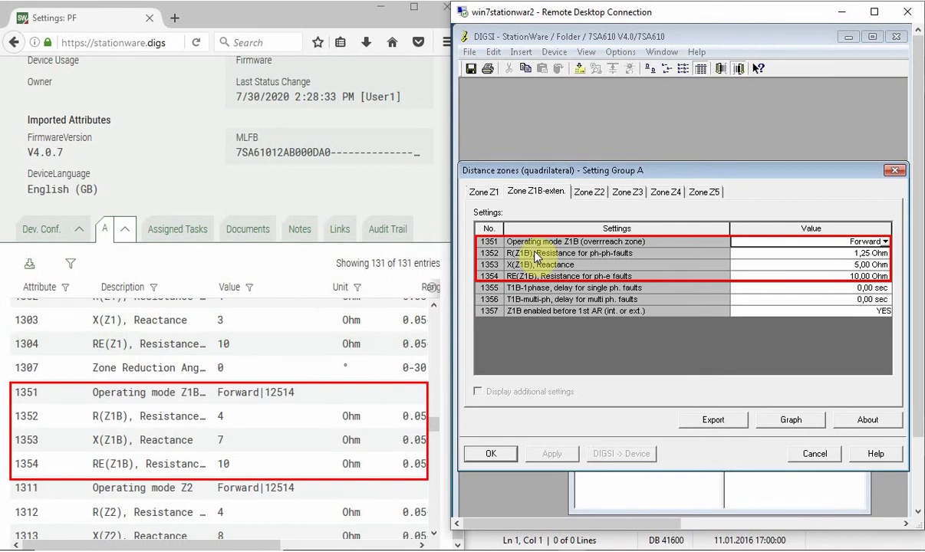
pyautogui.click(590, 192)
pyautogui.scroll(-3, 335, 384)
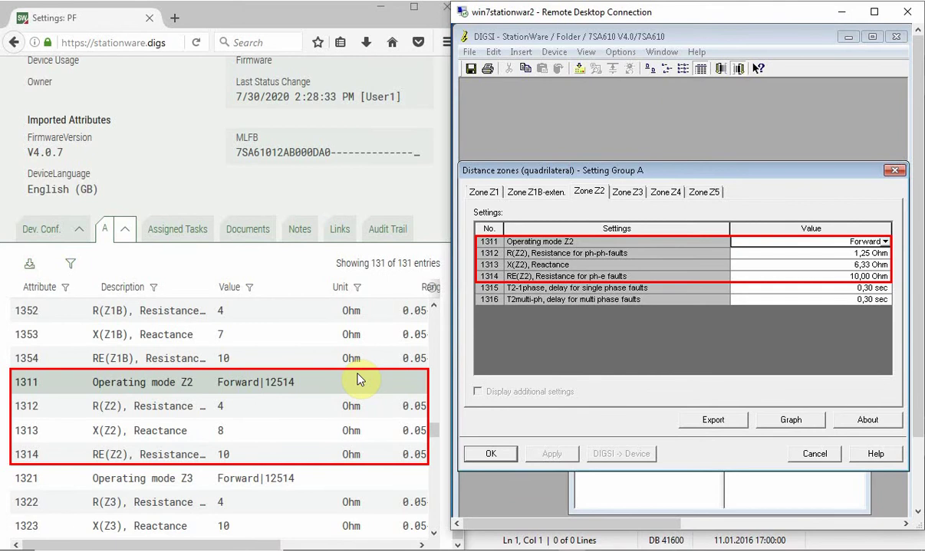
pyautogui.scroll(-3, 359, 379)
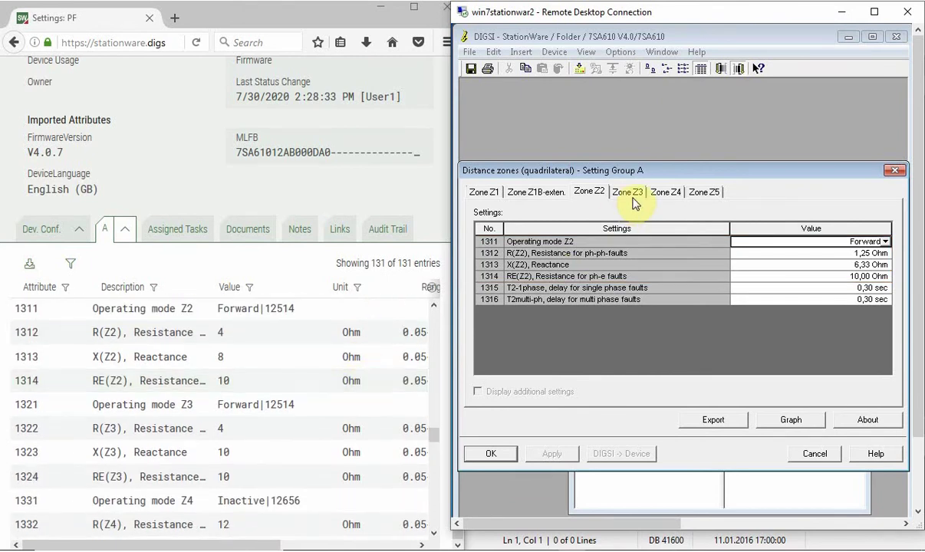
pyautogui.click(631, 193)
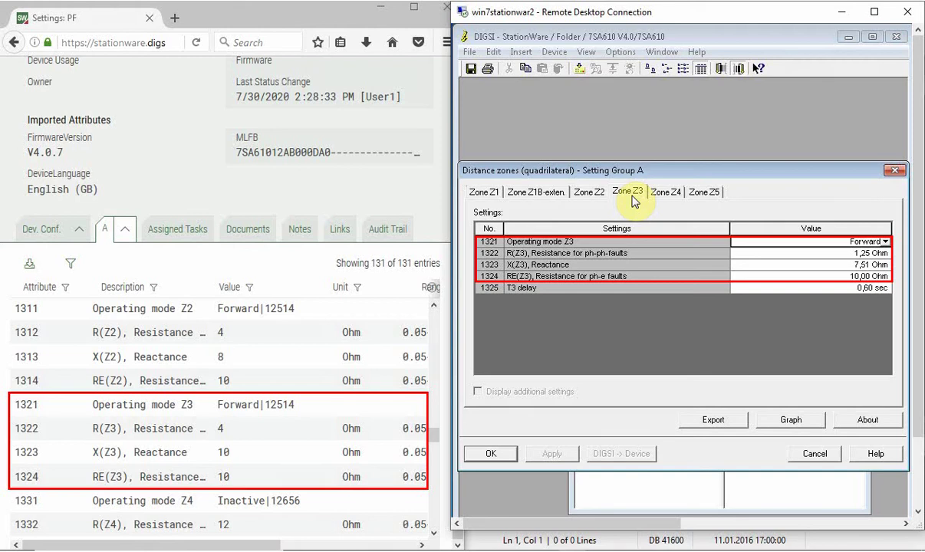
# Step: Close the distance zones, Setting Group A and the 7SA610 V4.0 device window to return to DIGSI Manager
pyautogui.click(895, 172)
pyautogui.click(802, 173)
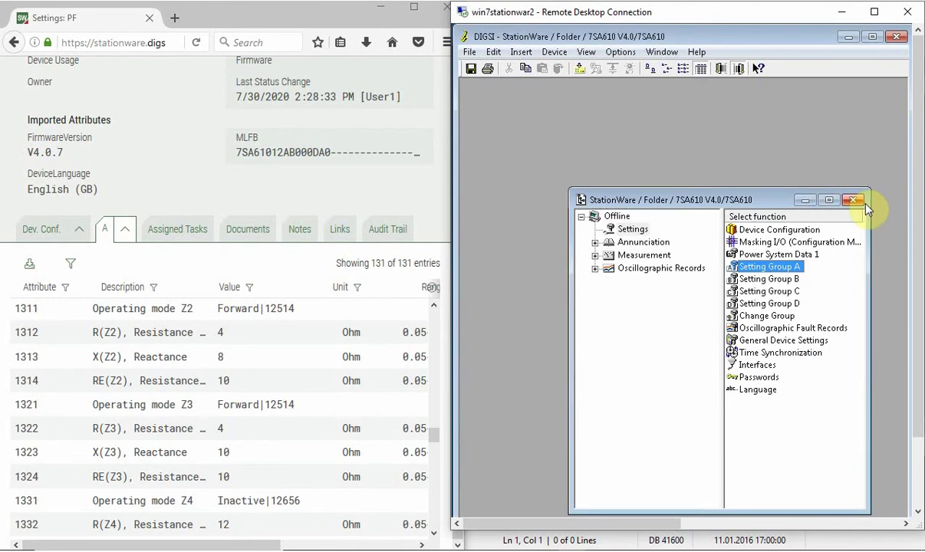
pyautogui.click(852, 199)
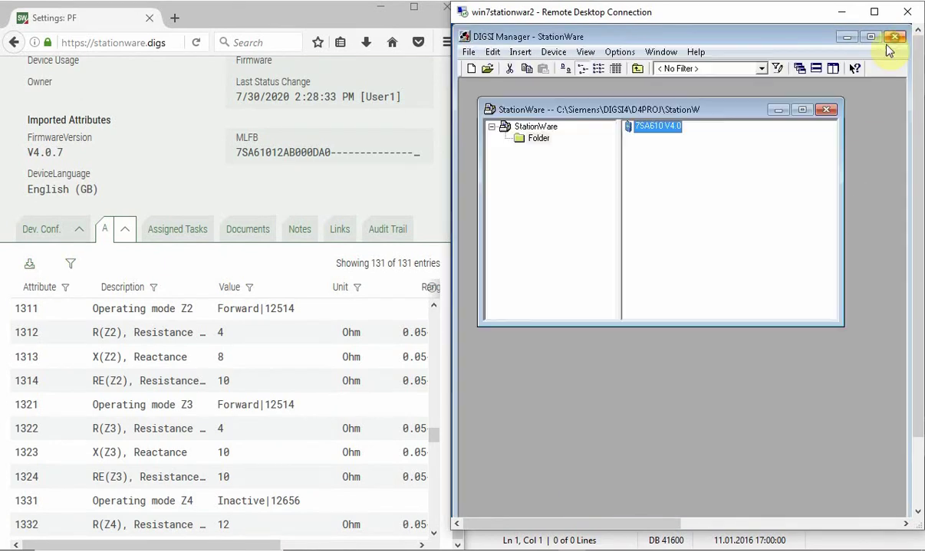
# Step: Export the 7SA610 V4.0 device from DIGSI Manager to an XML file and close the export report
pyautogui.rightClick(654, 126)
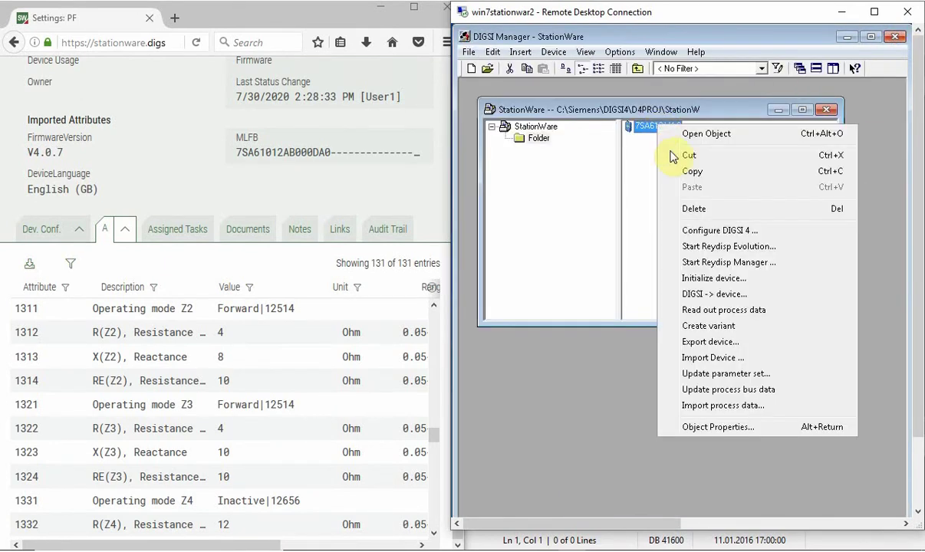
pyautogui.click(720, 344)
pyautogui.click(841, 433)
pyautogui.click(714, 310)
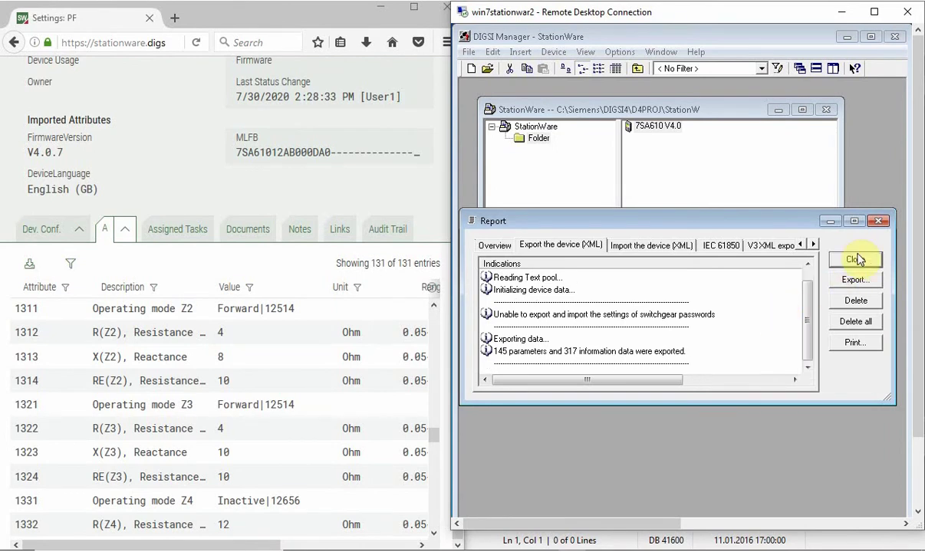
pyautogui.click(856, 260)
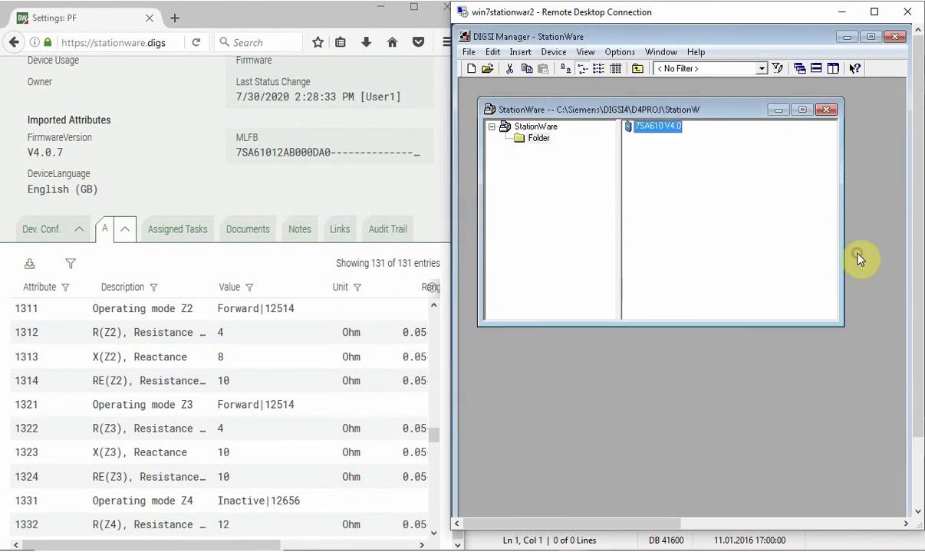
# Step: Return to StationWare full screen, import 7SA610 V4.0.xml into the PF settings, and close the import report
pyautogui.click(250, 9)
pyautogui.click(416, 8)
pyautogui.scroll(3, 414, 115)
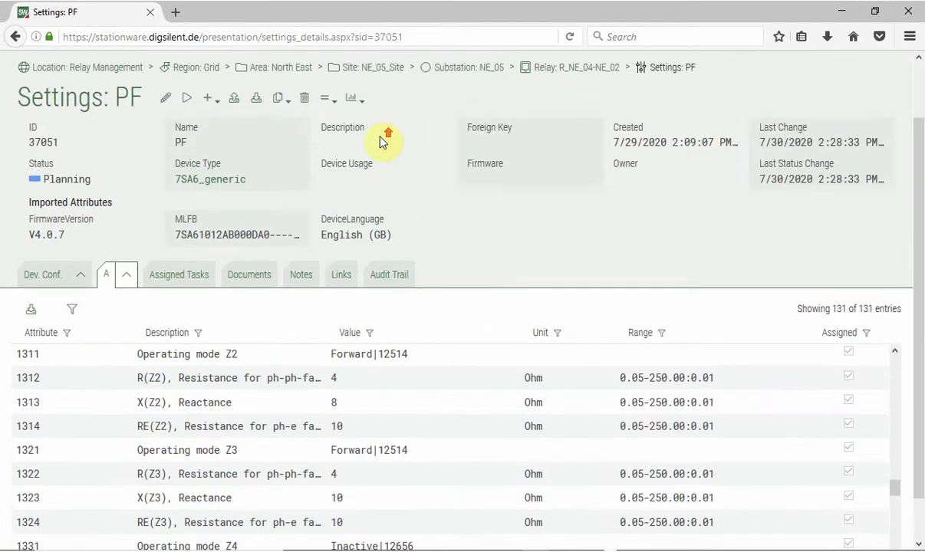
pyautogui.click(236, 169)
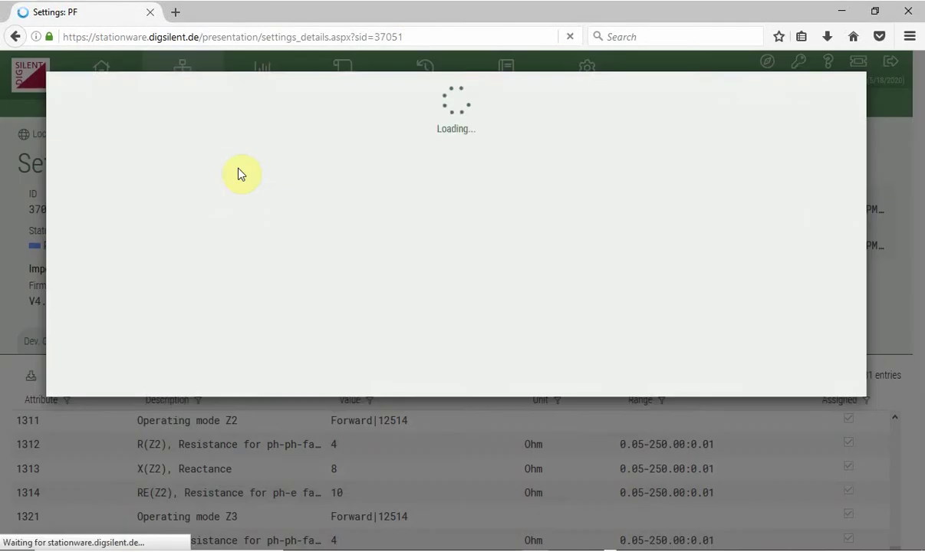
pyautogui.click(249, 322)
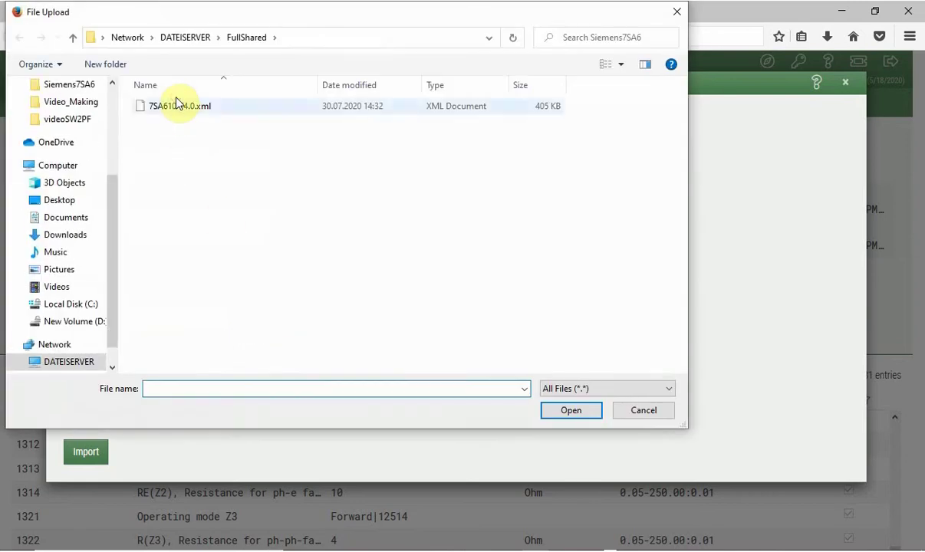
pyautogui.click(179, 108)
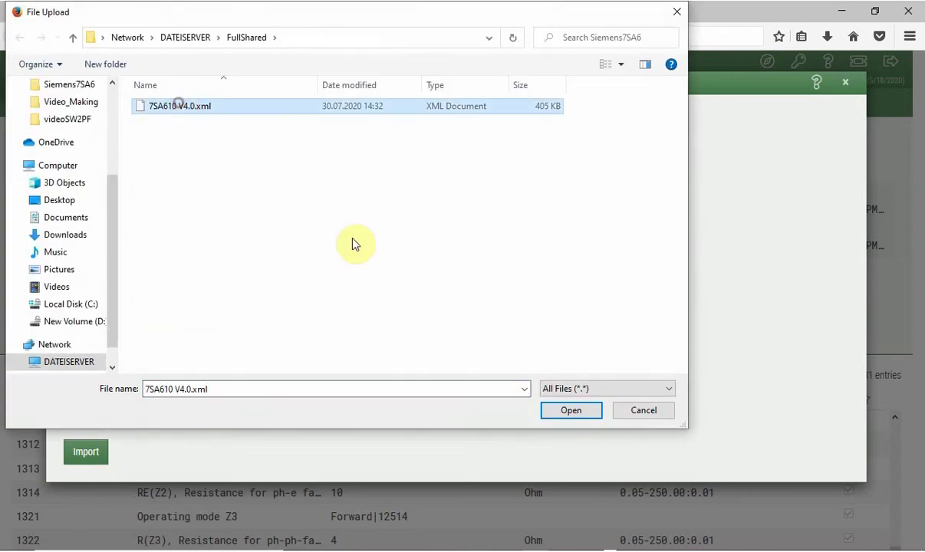
pyautogui.click(568, 410)
pyautogui.click(76, 459)
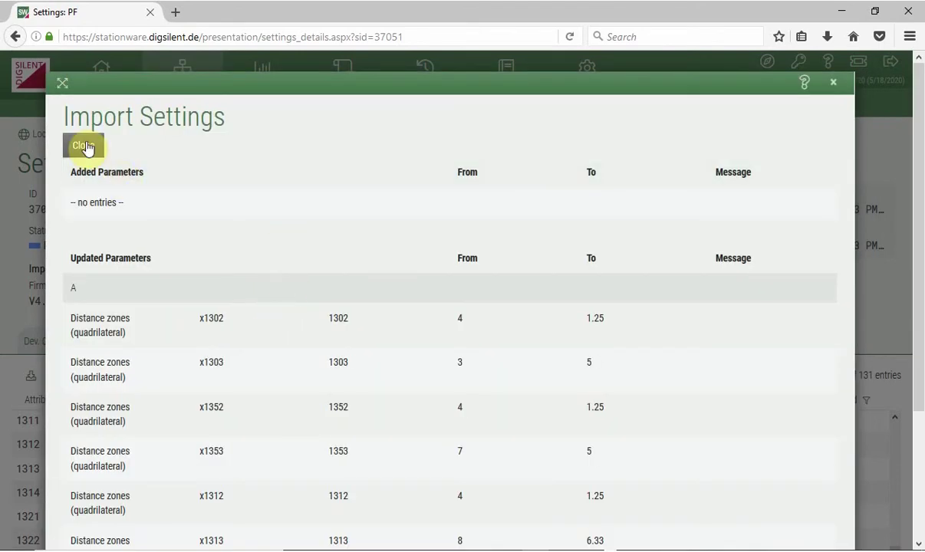
pyautogui.click(85, 146)
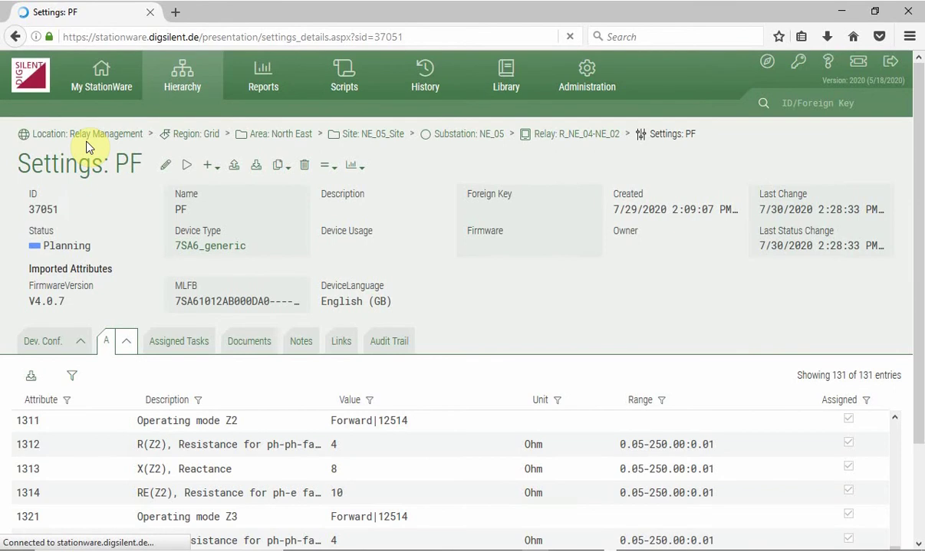
# Step: Change the status of the PF settings from Planning to PowerFactory
pyautogui.click(186, 166)
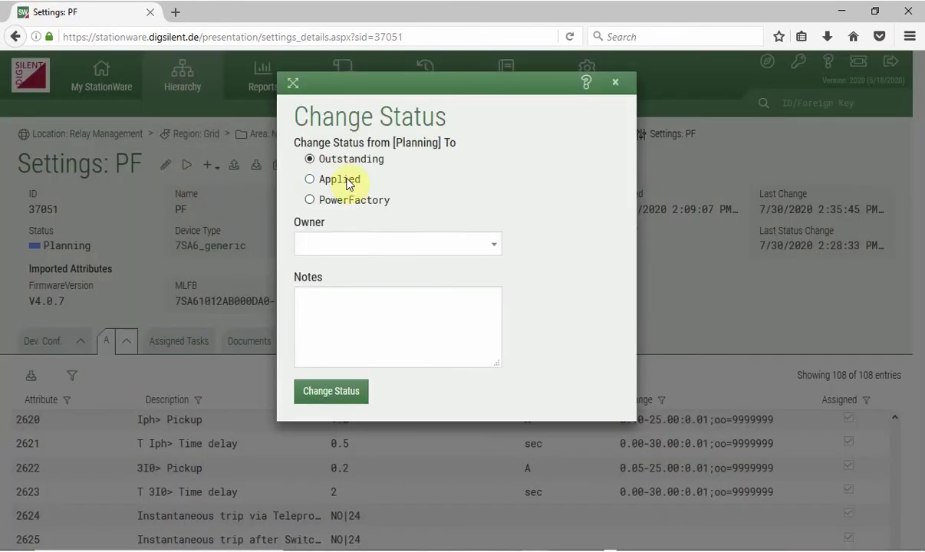
pyautogui.click(349, 199)
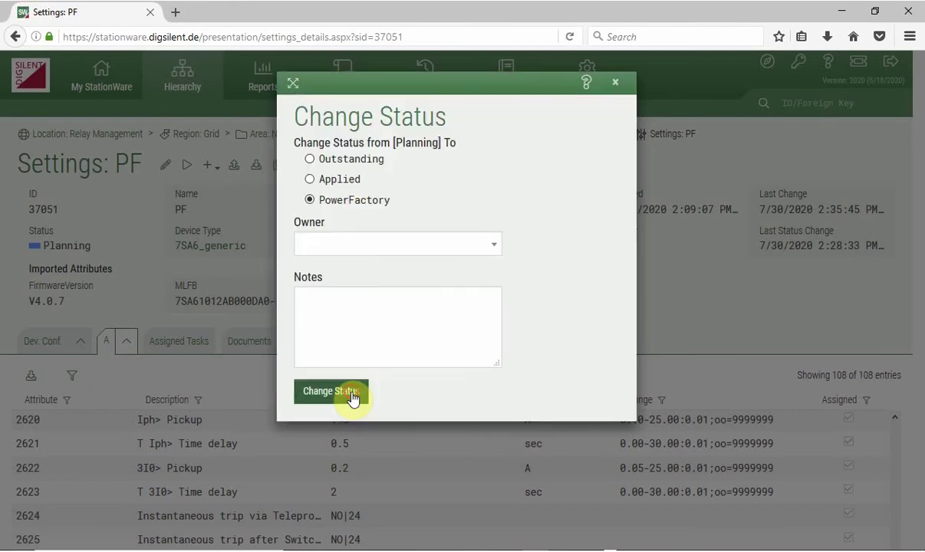
pyautogui.click(351, 393)
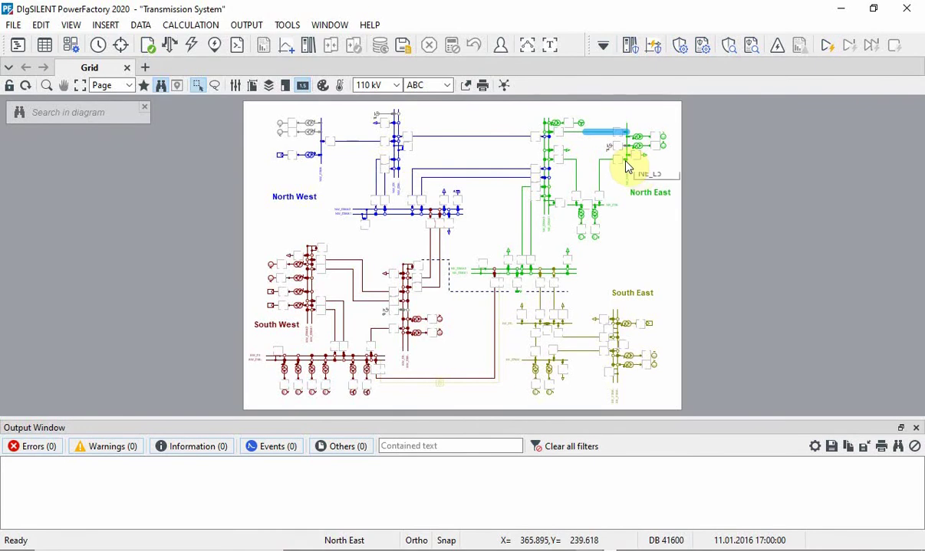
# Step: Open the device list for the cubicle at the NE_04 end of the highlighted line in the North East grid
pyautogui.scroll(3, 630, 147)
pyautogui.scroll(3, 629, 153)
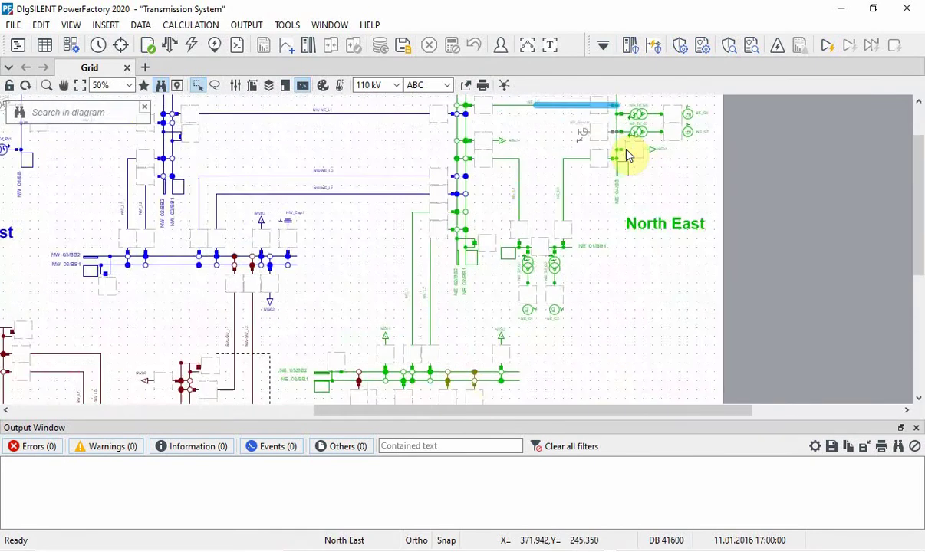
pyautogui.rightClick(610, 167)
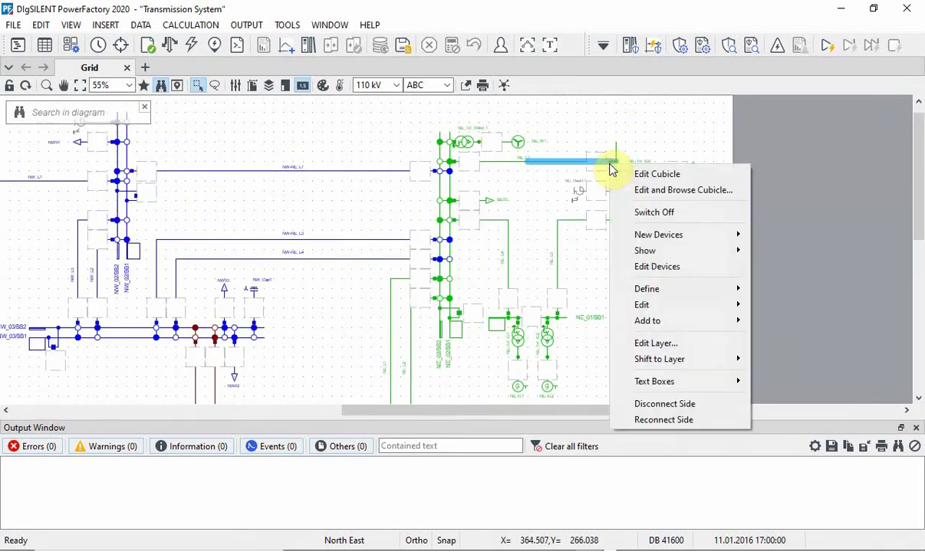
pyautogui.click(651, 269)
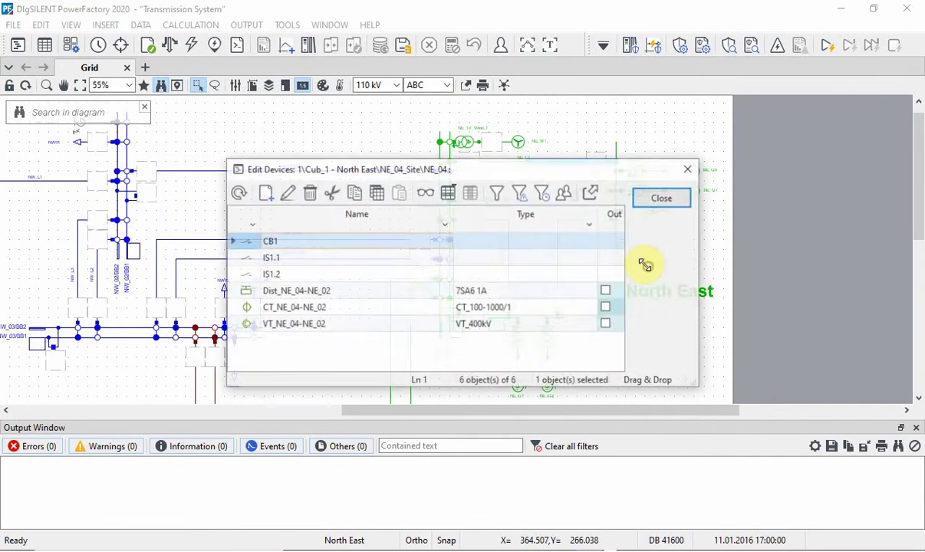
# Step: Start a StationWare connection from the distance relay Dist_NE_04-NE_02
pyautogui.click(253, 297)
pyautogui.rightClick(254, 298)
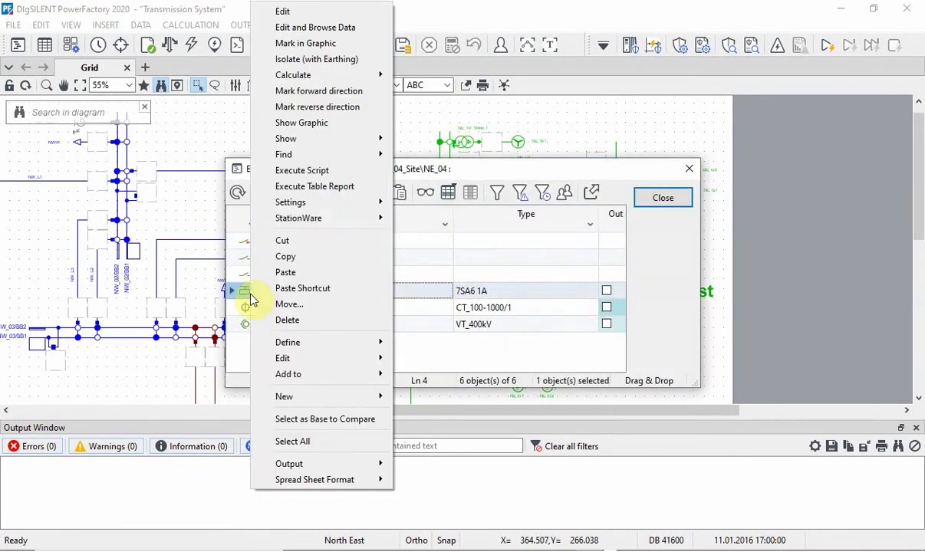
pyautogui.moveTo(339, 221)
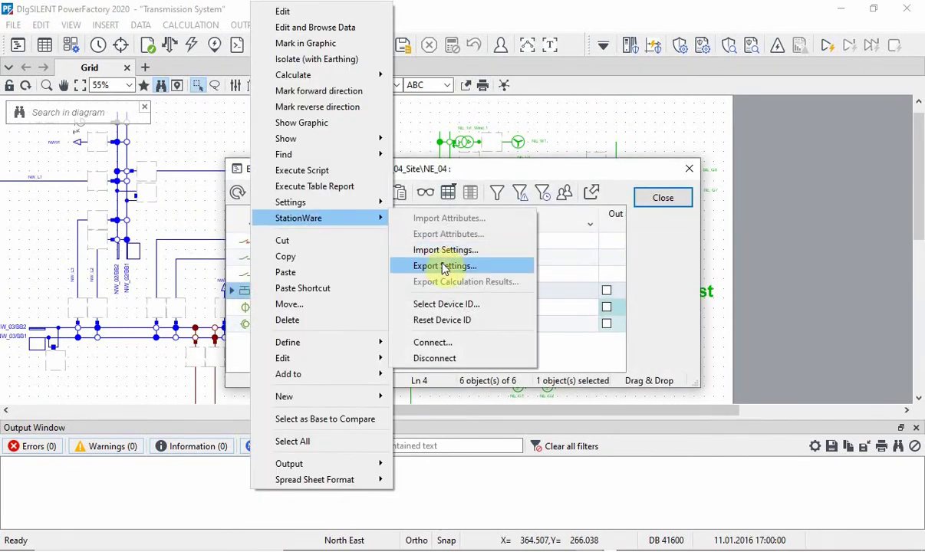
pyautogui.click(439, 345)
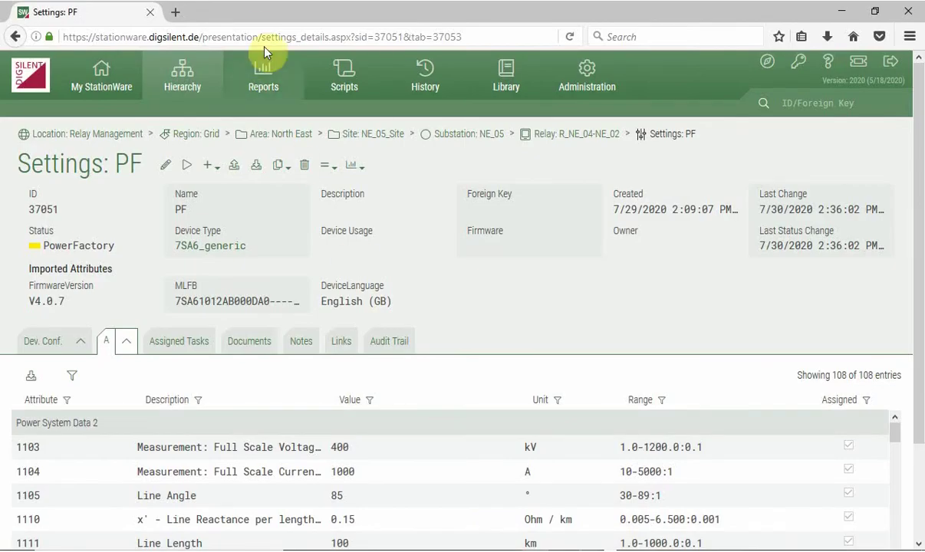
pyautogui.moveTo(258, 37); pyautogui.dragTo(57, 34)
pyautogui.hotkey('ctrl', 'c')
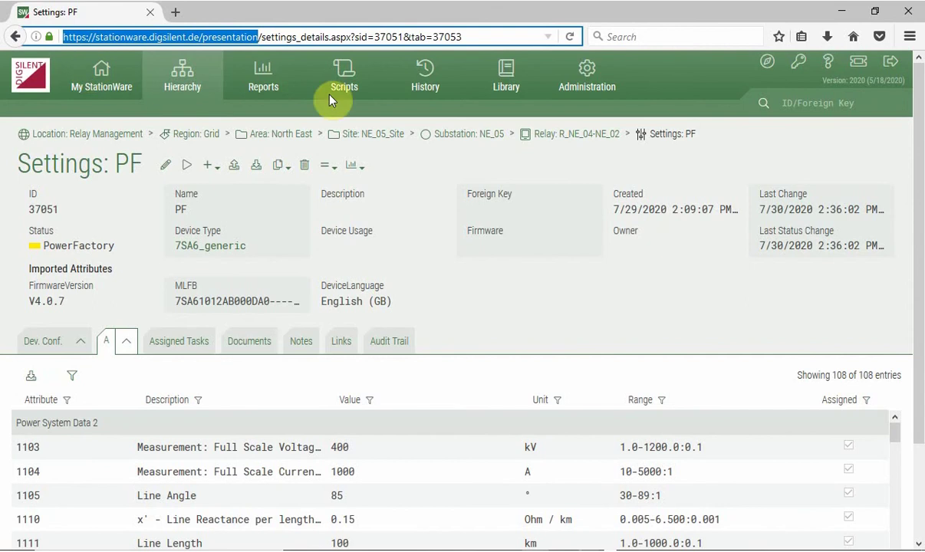
pyautogui.click(840, 13)
pyautogui.hotkey('ctrl', 'v')
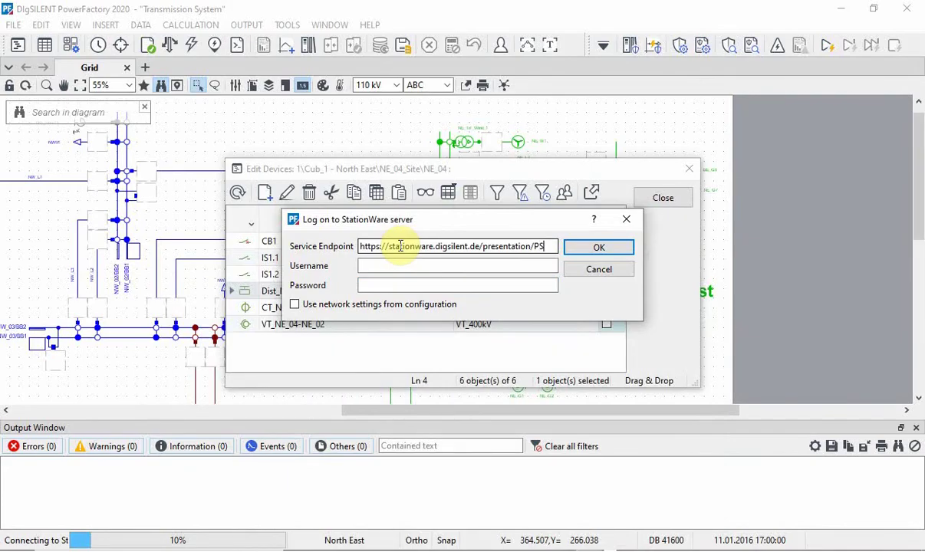
pyautogui.press('Right')
pyautogui.press('Right')
pyautogui.press('Right')
pyautogui.press('Right')
pyautogui.press('Right')
pyautogui.press('Right')
pyautogui.press('Right')
pyautogui.press('Right')
pyautogui.press('Right')
pyautogui.press('Right')
pyautogui.press('Right')
pyautogui.press('Right')
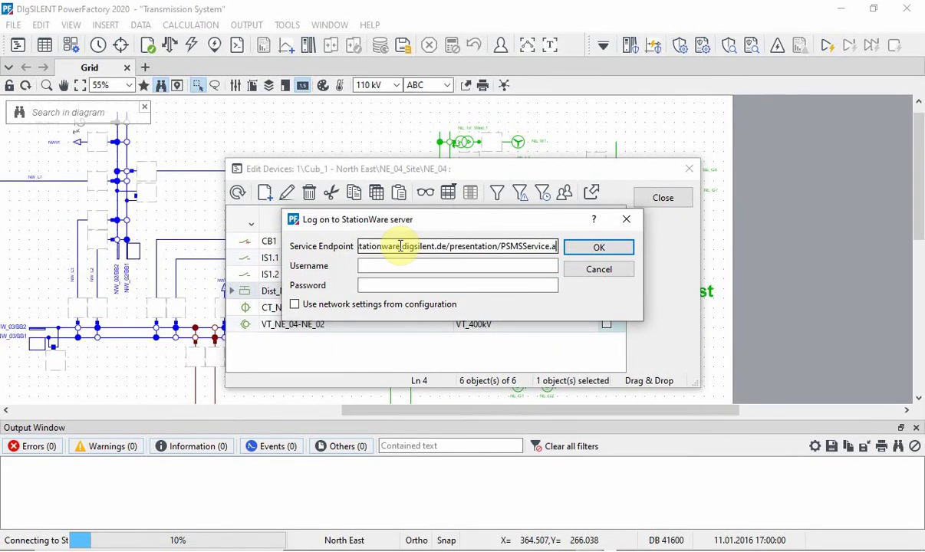
pyautogui.press('Right')
pyautogui.press('Right')
# Step: Enter the username and account password and log on to the StationWare server
pyautogui.click(406, 262)
pyautogui.click(388, 284)
pyautogui.write('••••••')
pyautogui.click(593, 244)
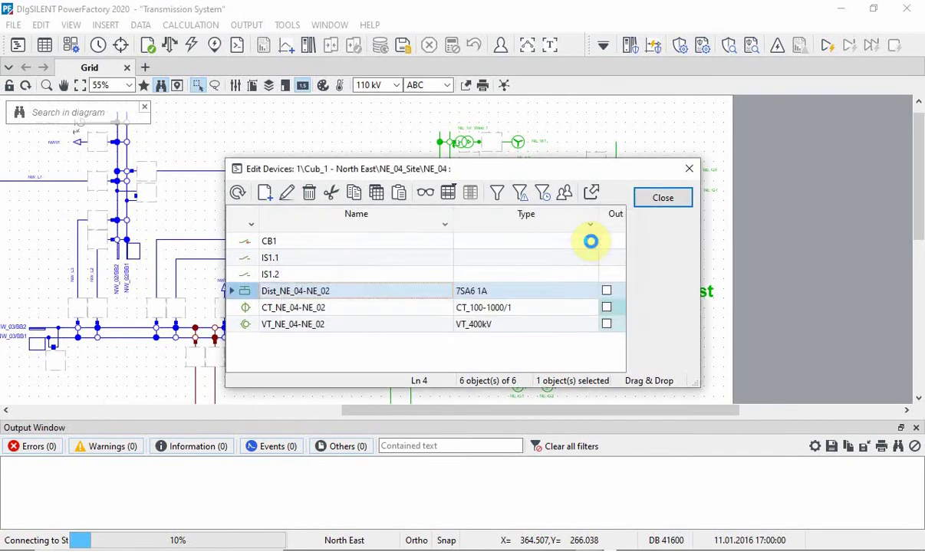
# Step: Show the R-X plot of relay Dist_NE_04-NE_02 and move the device list off the diagram
pyautogui.rightClick(243, 292)
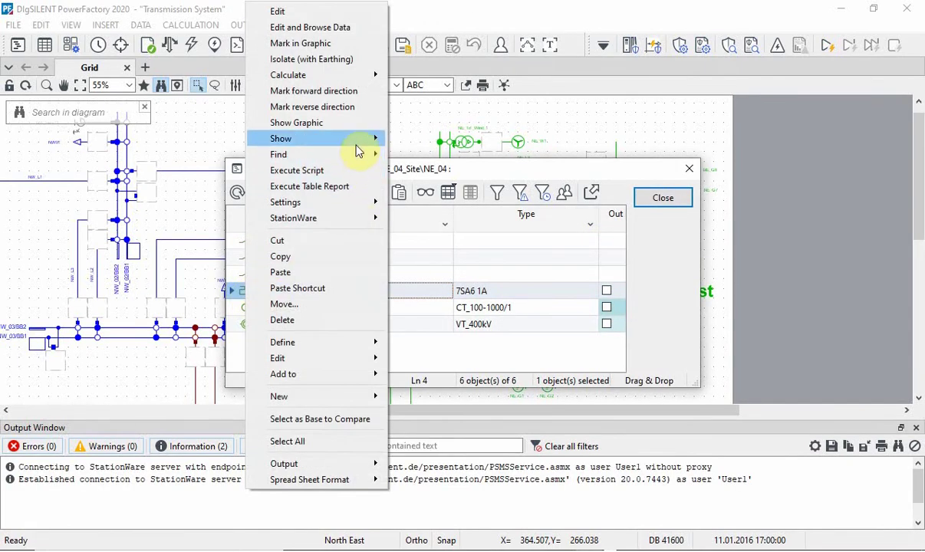
pyautogui.moveTo(372, 138)
pyautogui.click(443, 203)
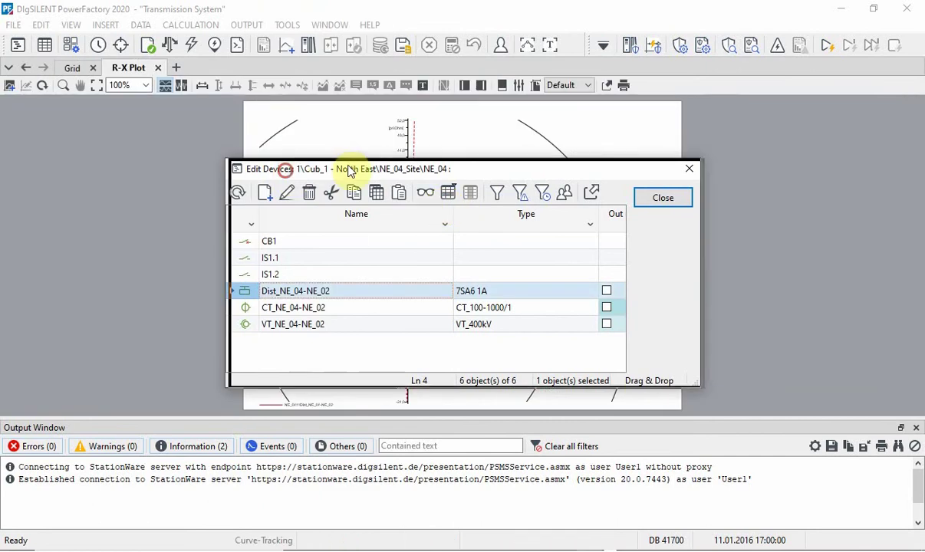
pyautogui.click(623, 59)
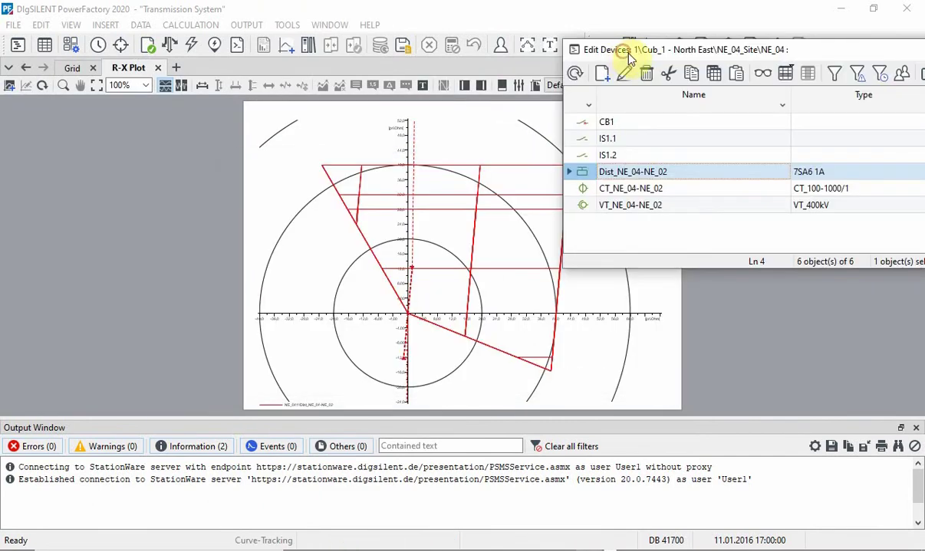
# Step: Link Dist_NE_04-NE_02 to the StationWare device R_NE_04-NE_02 under North East, NE_05_Site, NE_05
pyautogui.rightClick(587, 176)
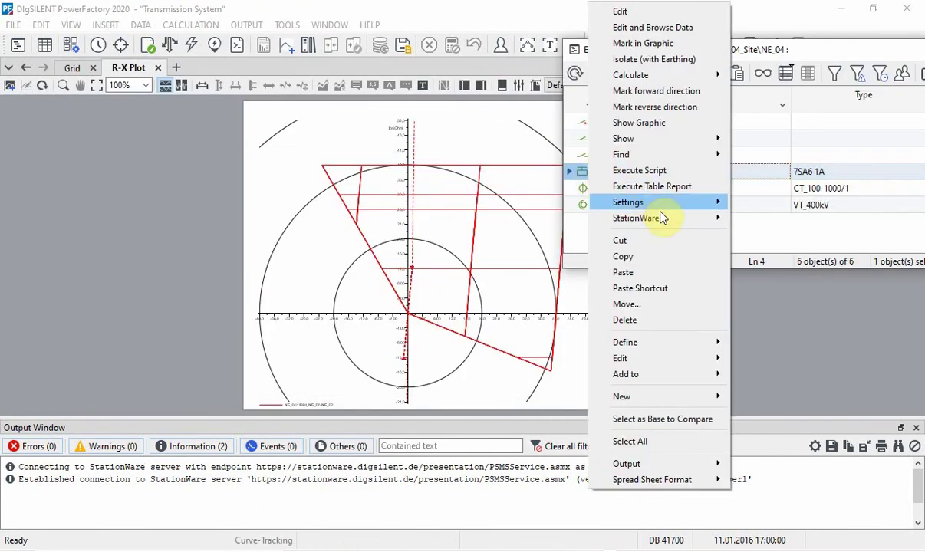
pyautogui.moveTo(661, 219)
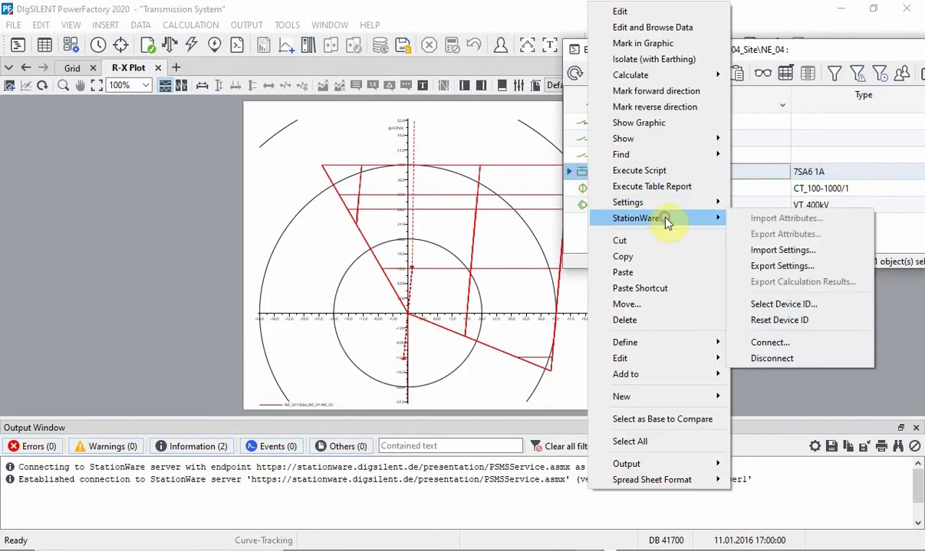
pyautogui.click(782, 306)
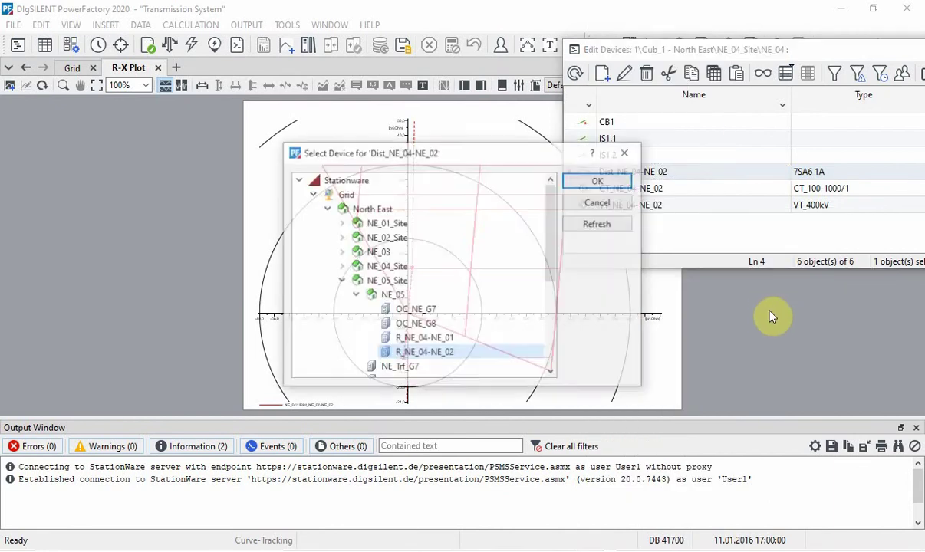
pyautogui.scroll(-3, 376, 245)
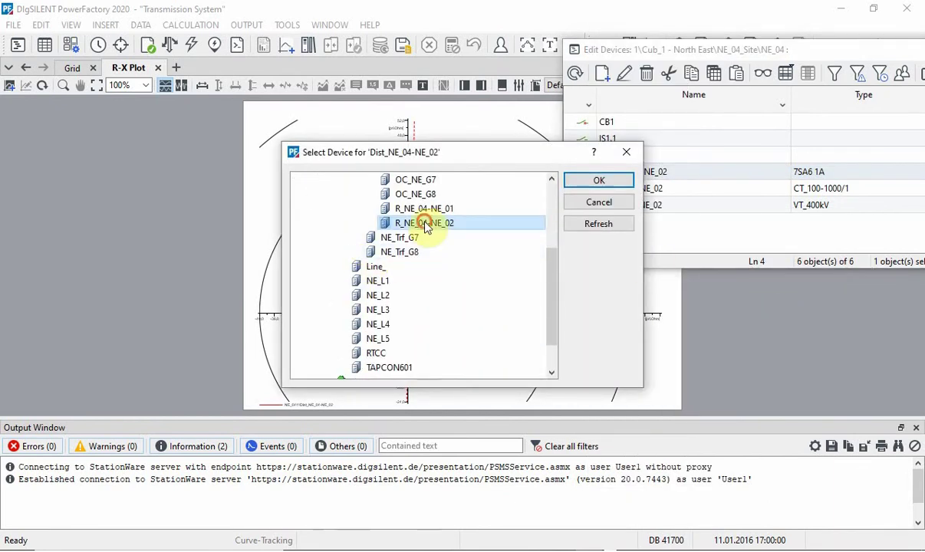
pyautogui.moveTo(443, 153); pyautogui.dragTo(371, 113)
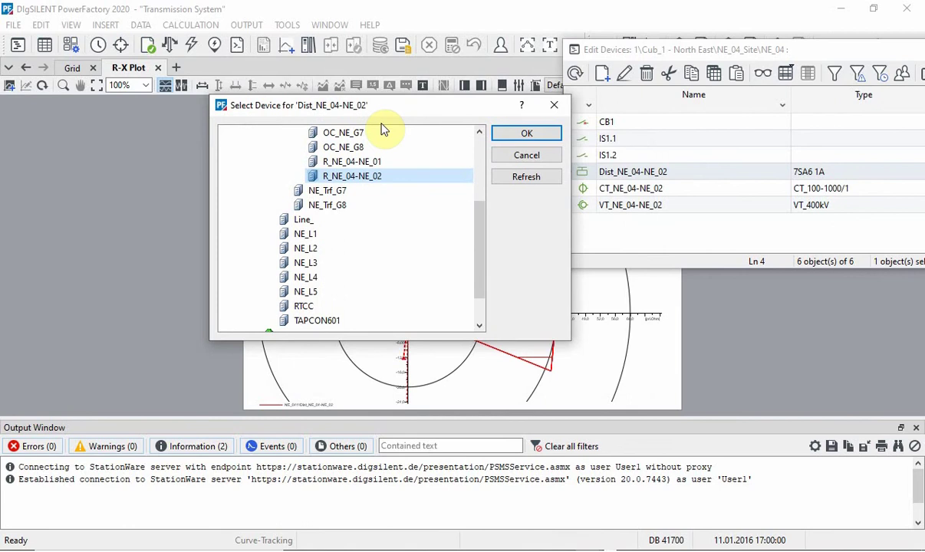
pyautogui.click(541, 136)
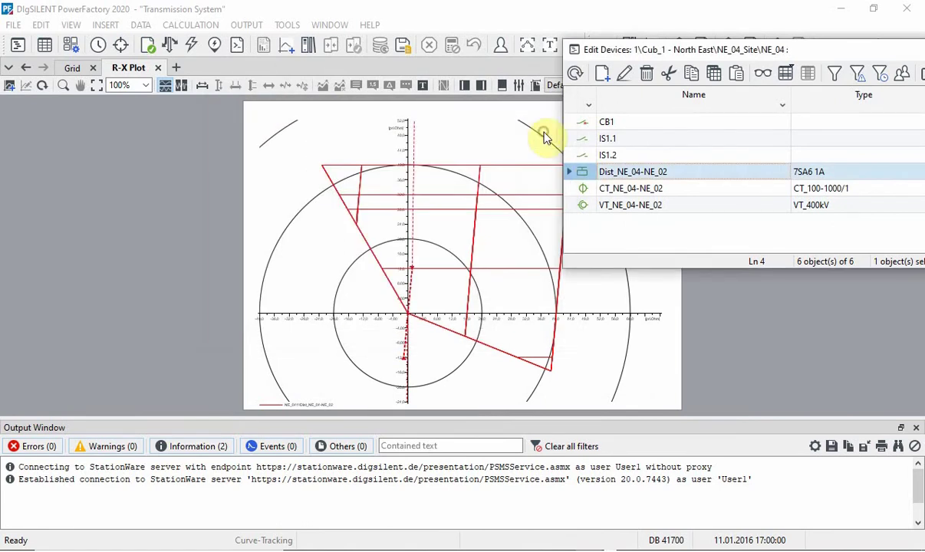
# Step: Import the StationWare settings of lifecycle phase PowerFactory into relay Dist_NE_04-NE_02, keeping the R-X plot in view
pyautogui.rightClick(587, 180)
pyautogui.moveTo(644, 218)
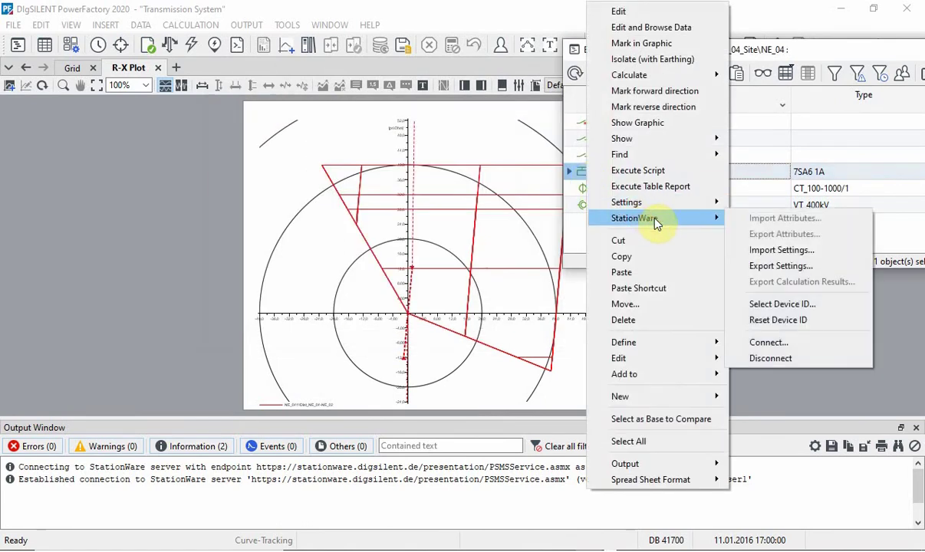
pyautogui.click(756, 252)
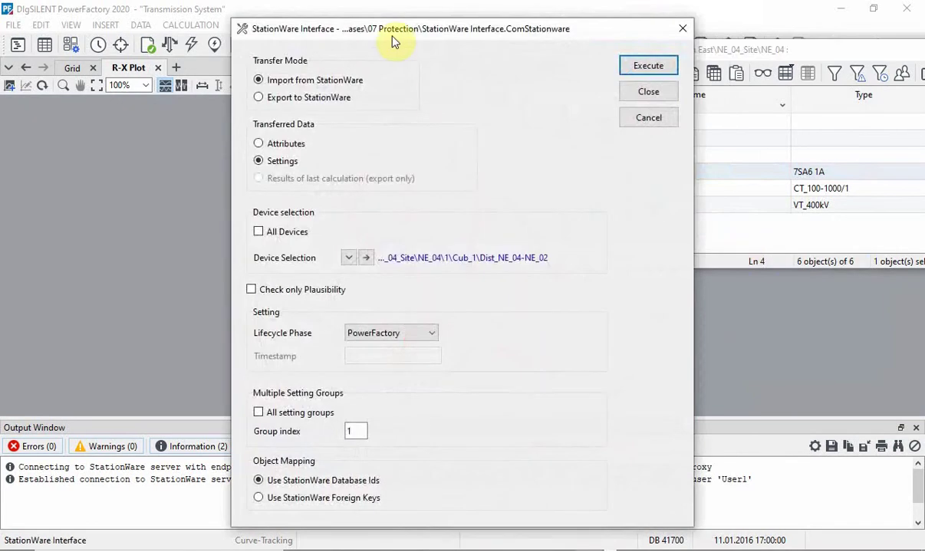
pyautogui.moveTo(397, 32)
pyautogui.mouseDown()
pyautogui.moveTo(704, 218)
pyautogui.moveTo(756, 236)
pyautogui.mouseUp()
pyautogui.press('Return')
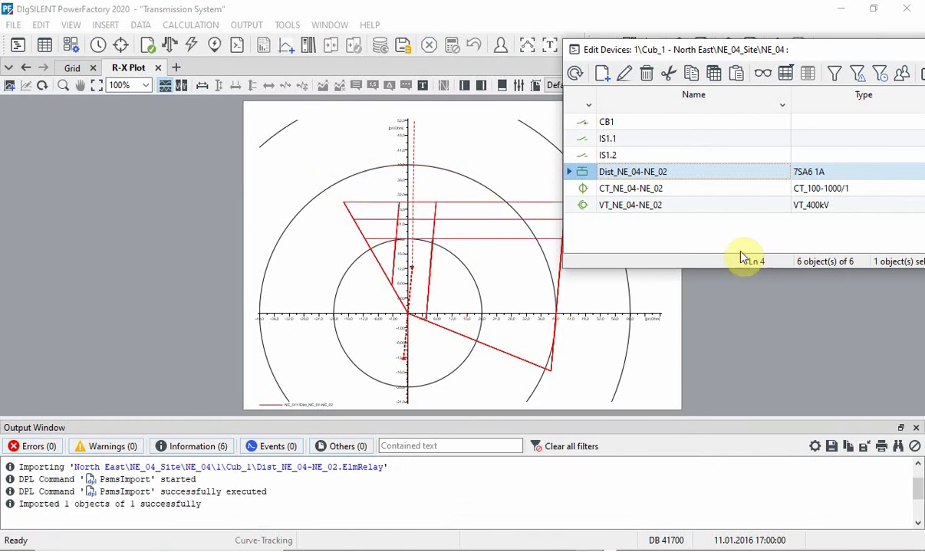
# Step: Close the device list and place the StationWare PF settings side by side with the PowerFactory R-X plot
pyautogui.doubleClick(836, 51)
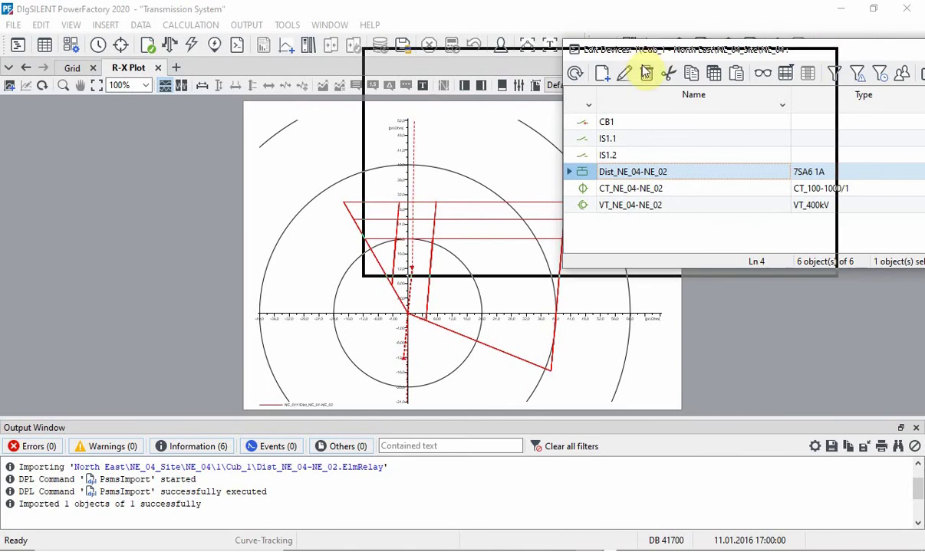
pyautogui.click(824, 60)
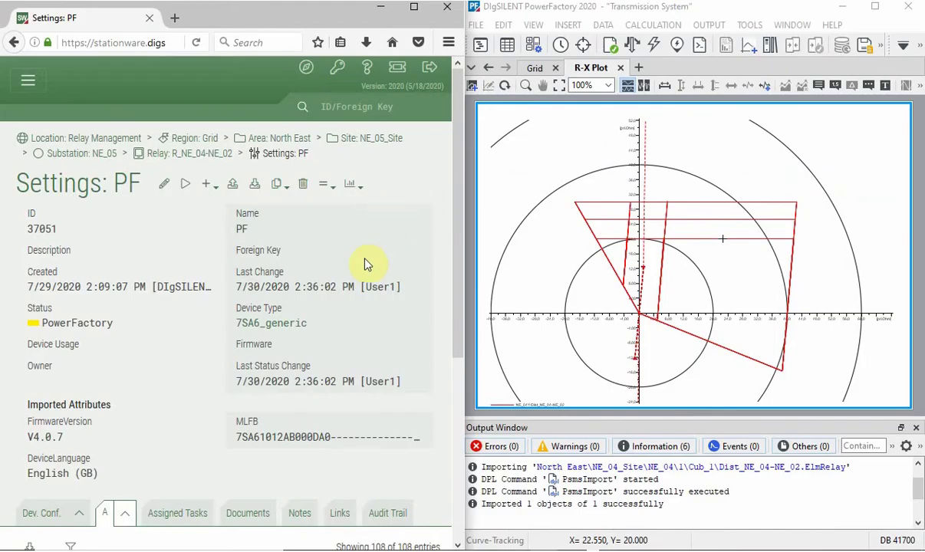
pyautogui.scroll(-4, 367, 264)
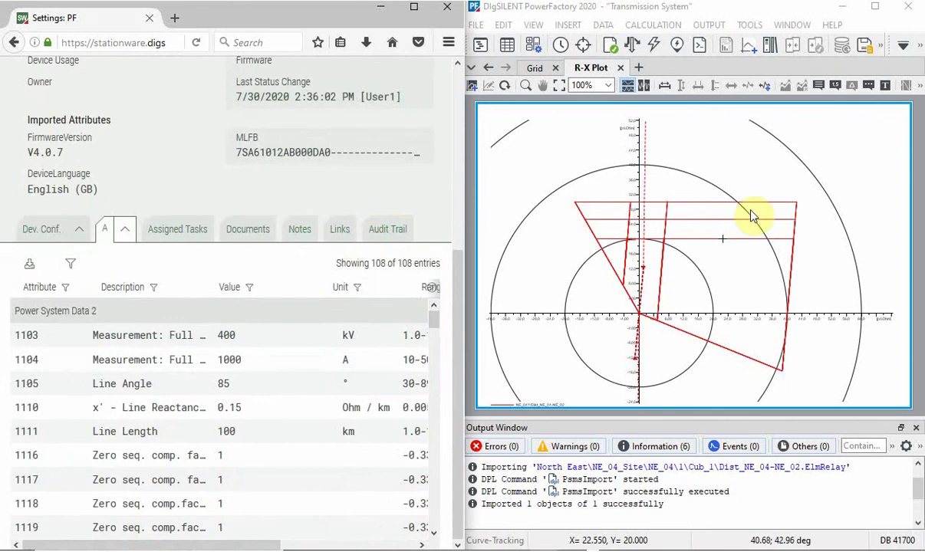
# Step: Open the Z1 distance polygon from the R-X plot and compare it with the StationWare settings filtered by description Z1
pyautogui.doubleClick(753, 244)
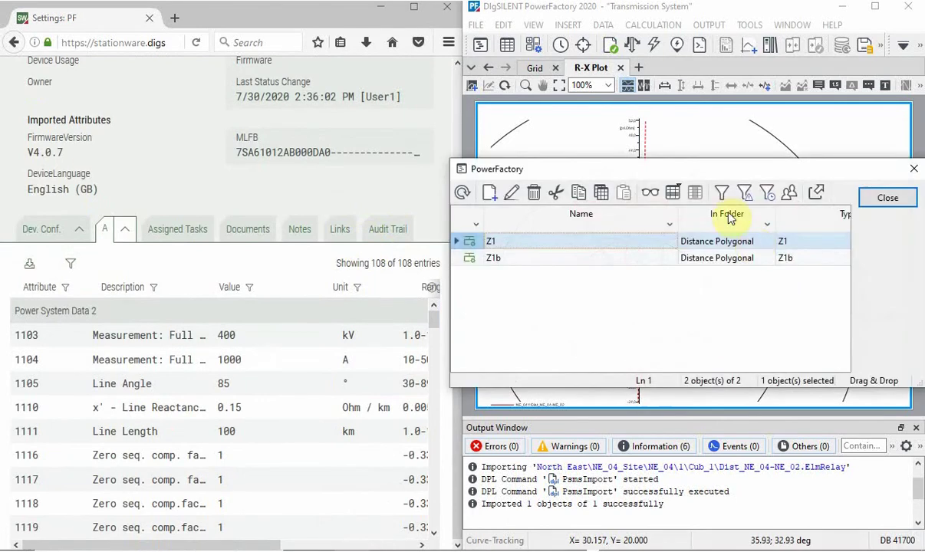
pyautogui.moveTo(636, 170); pyautogui.dragTo(673, 167)
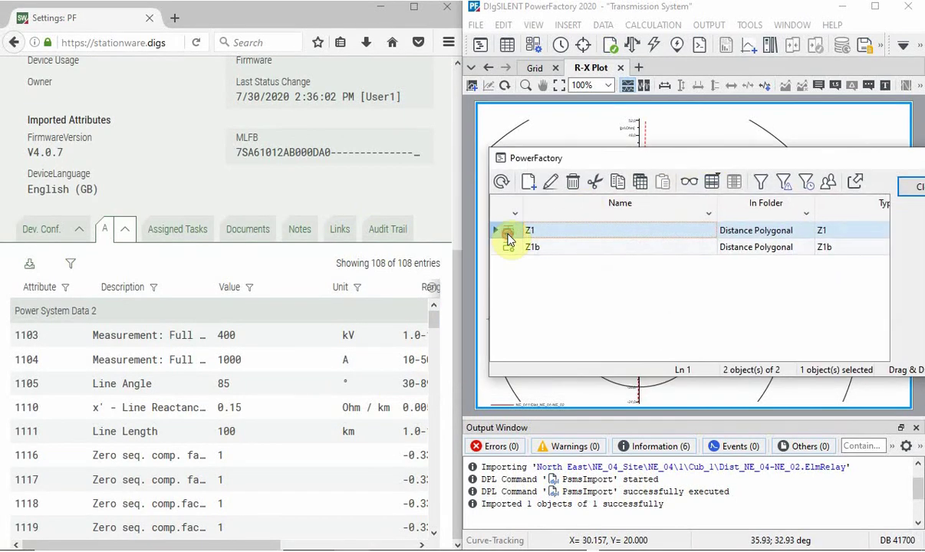
pyautogui.doubleClick(507, 239)
pyautogui.click(155, 288)
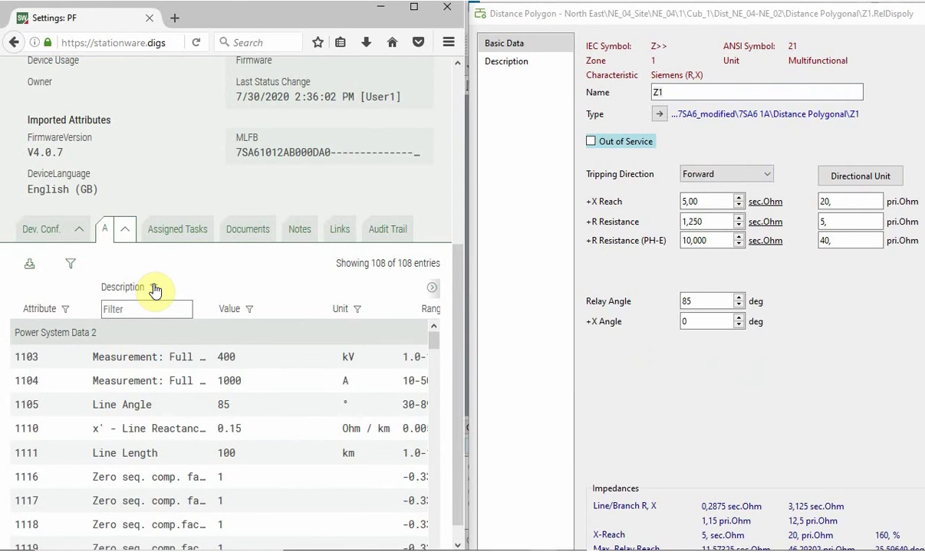
pyautogui.write('Z1')
pyautogui.scroll(-3, 223, 330)
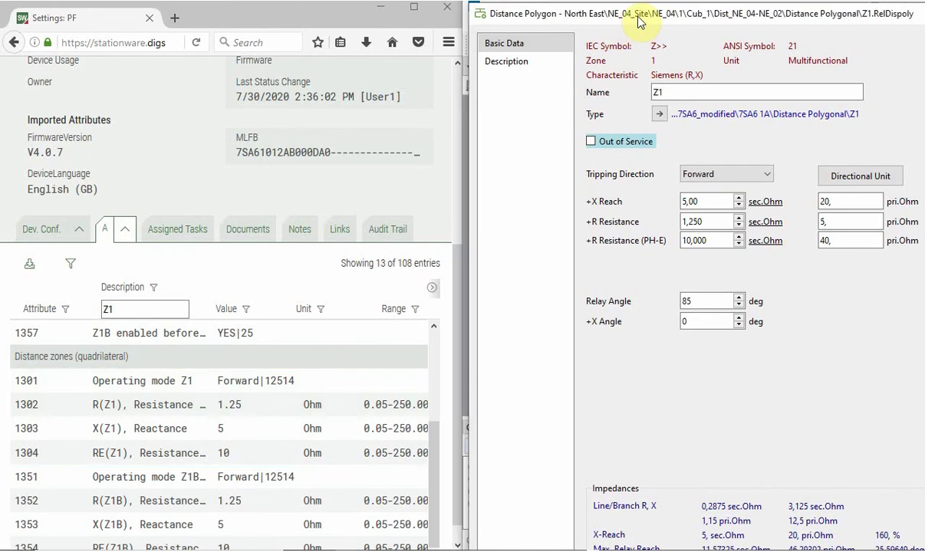
# Step: Compare the Z1b distance polygon with the Z1B settings in StationWare, and close the polygon and the zone list
pyautogui.press('Escape')
pyautogui.doubleClick(509, 248)
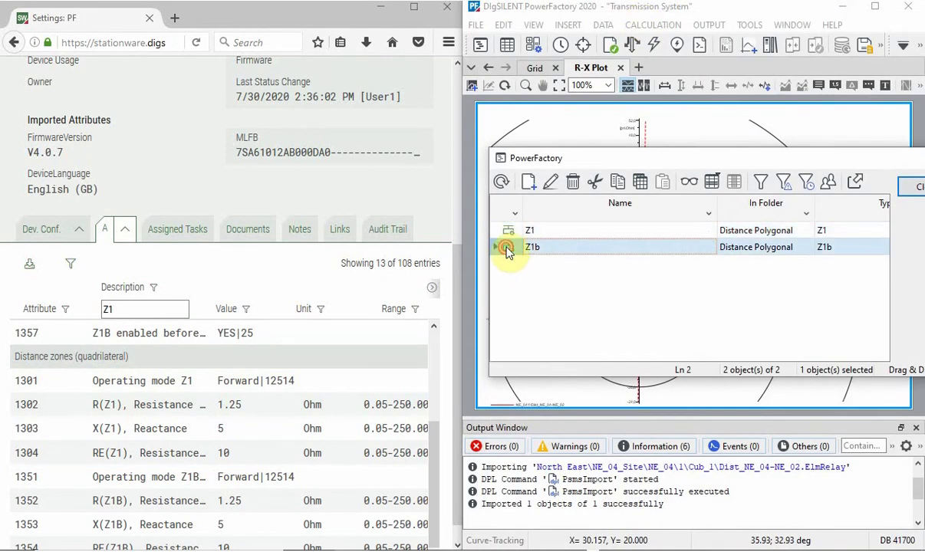
pyautogui.scroll(-1, 349, 406)
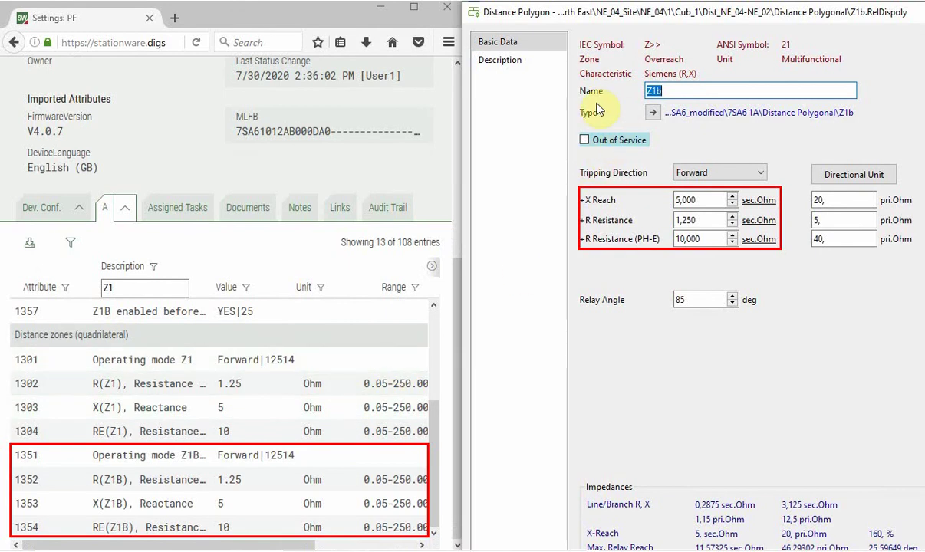
pyautogui.press('Escape')
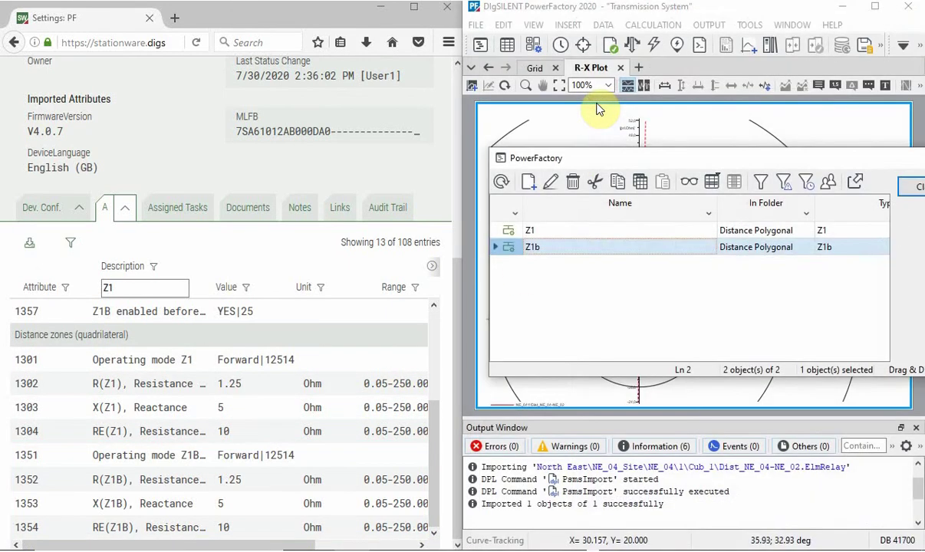
pyautogui.click(907, 188)
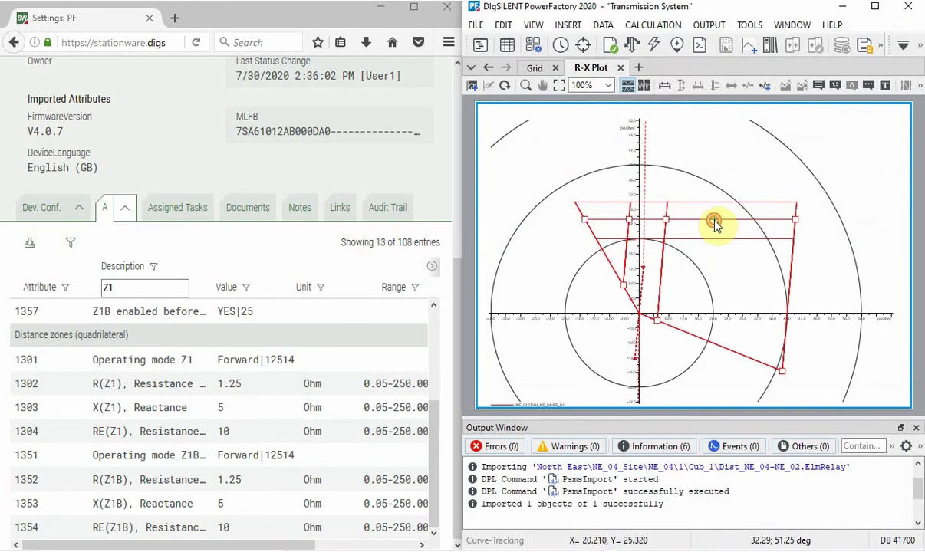
# Step: Open the Z2 distance polygon from the R-X plot and compare it with the StationWare settings filtered by description Z2
pyautogui.doubleClick(713, 221)
pyautogui.click(165, 284)
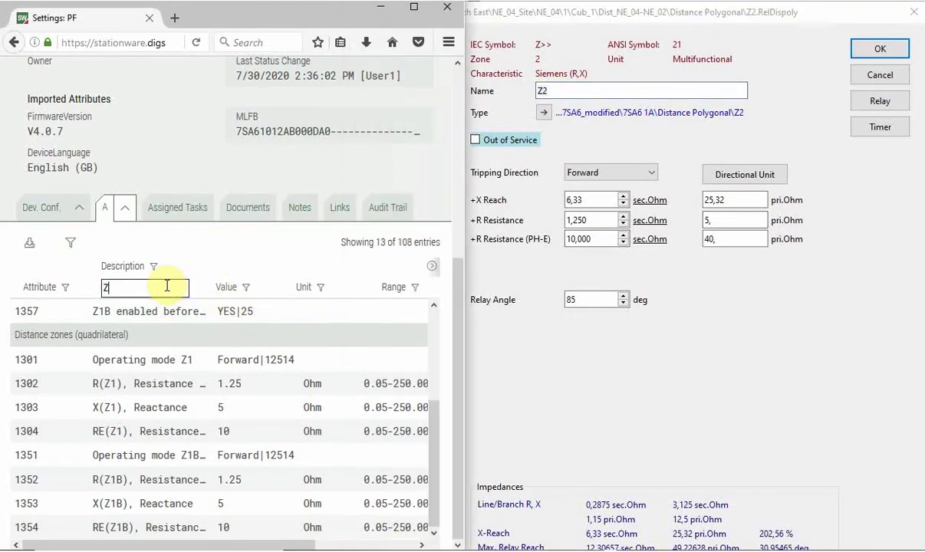
pyautogui.write('2')
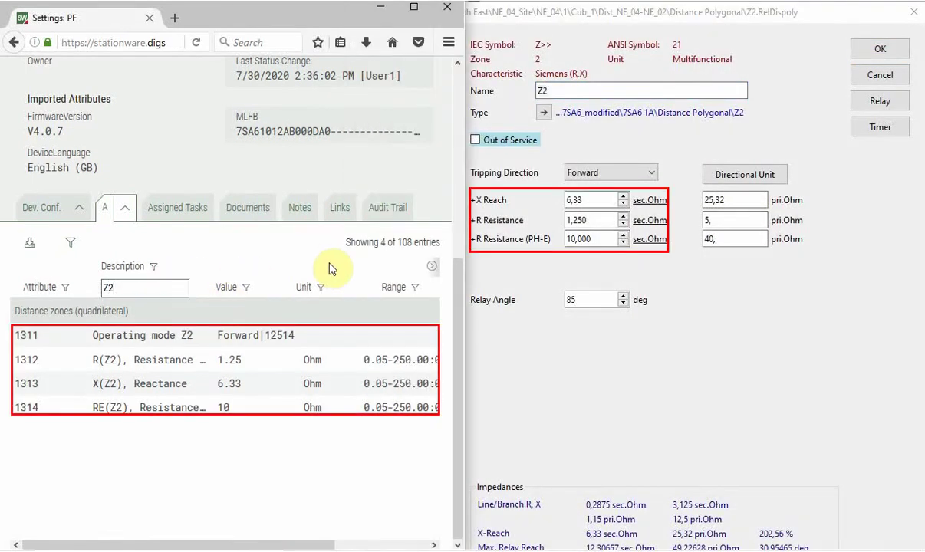
# Step: Close the Z2 polygon, and compare the Z3 distance polygon from the R-X plot with the StationWare settings filtered by description Z3
pyautogui.click(745, 89)
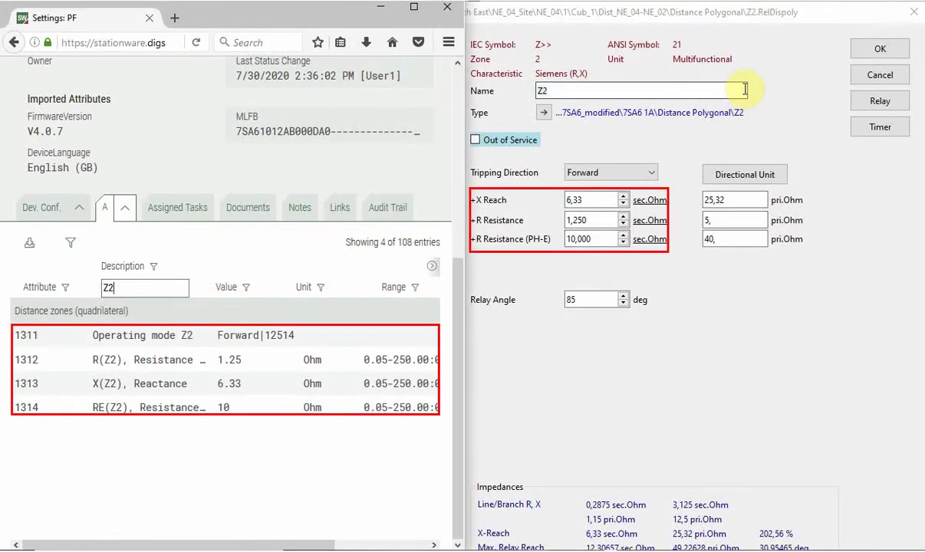
pyautogui.click(914, 13)
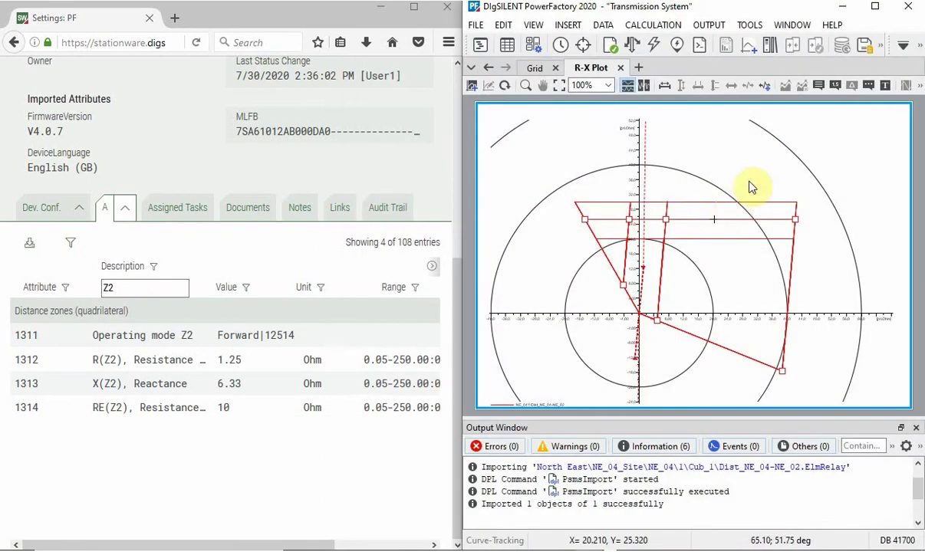
pyautogui.doubleClick(731, 202)
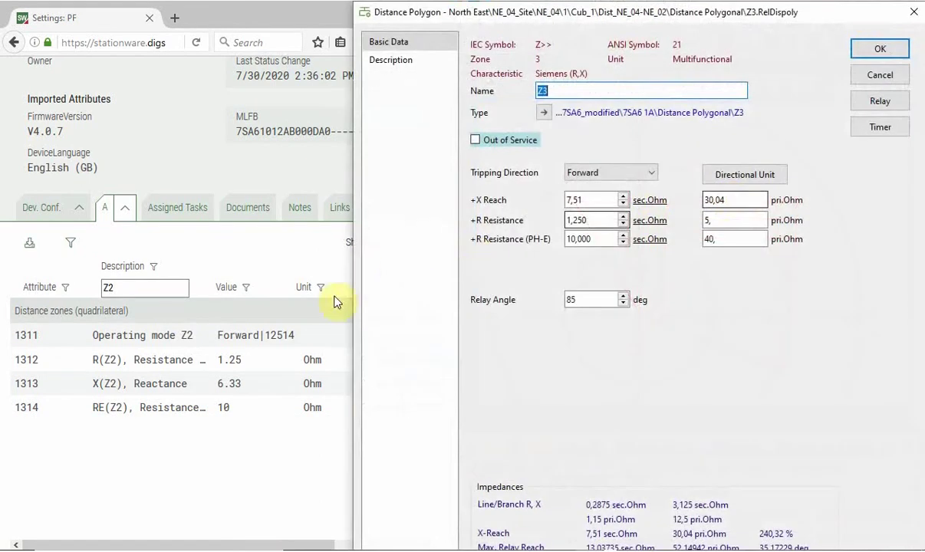
pyautogui.click(175, 283)
pyautogui.press('BackSpace')
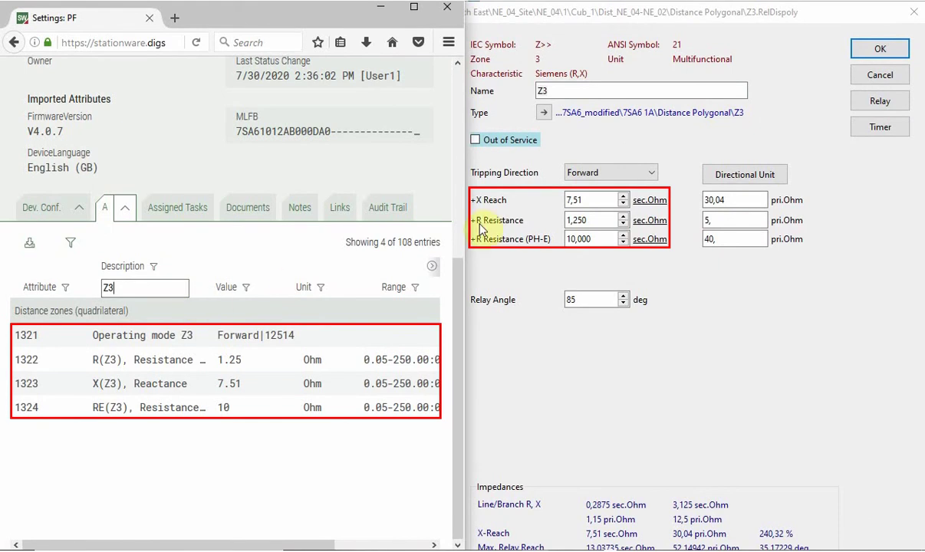
pyautogui.click(870, 52)
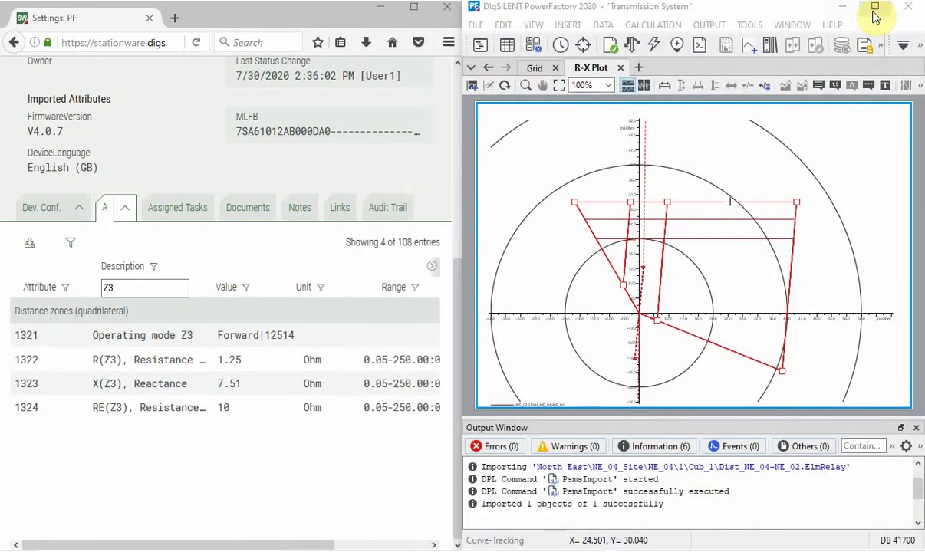
# Step: Maximize PowerFactory, calculate a 3-phase short-circuit at 80 % of line NE_L3, and view the fault in the R-X plot
pyautogui.click(875, 9)
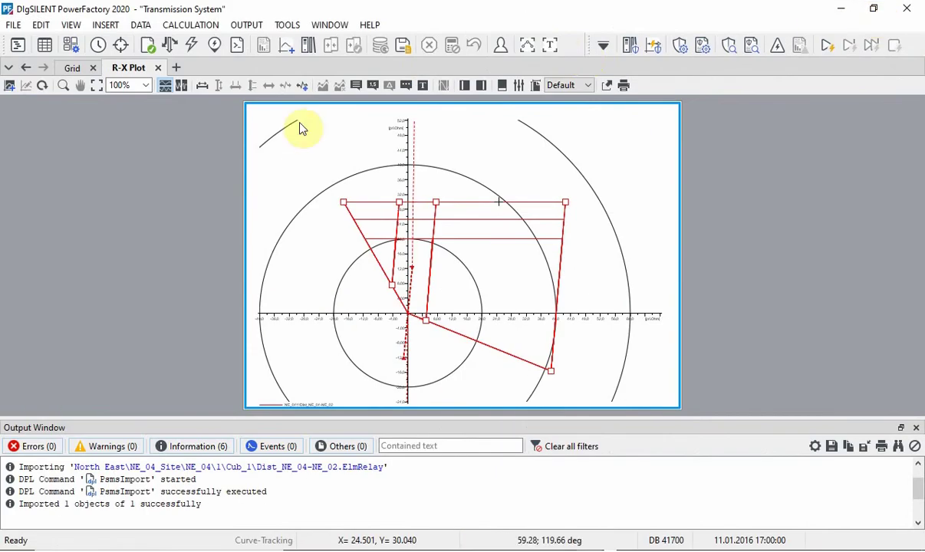
pyautogui.click(71, 71)
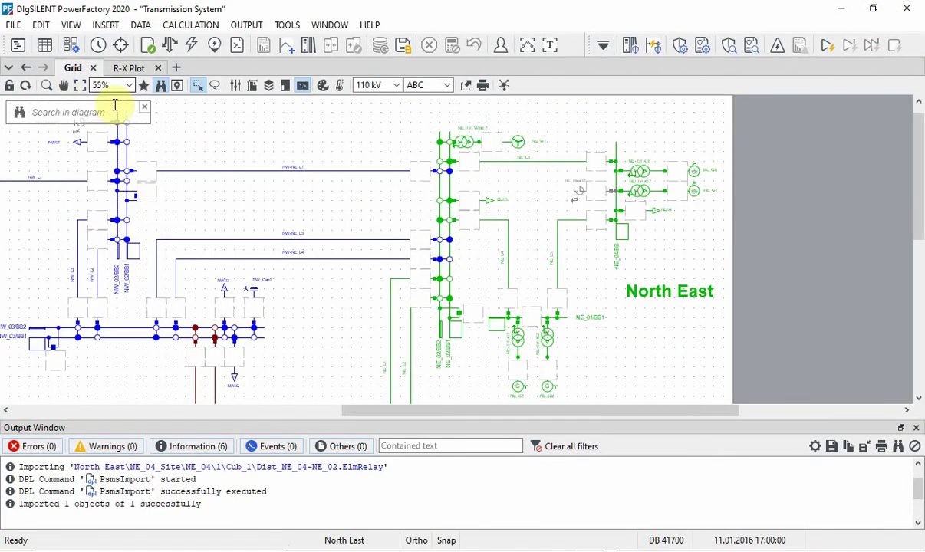
pyautogui.rightClick(520, 164)
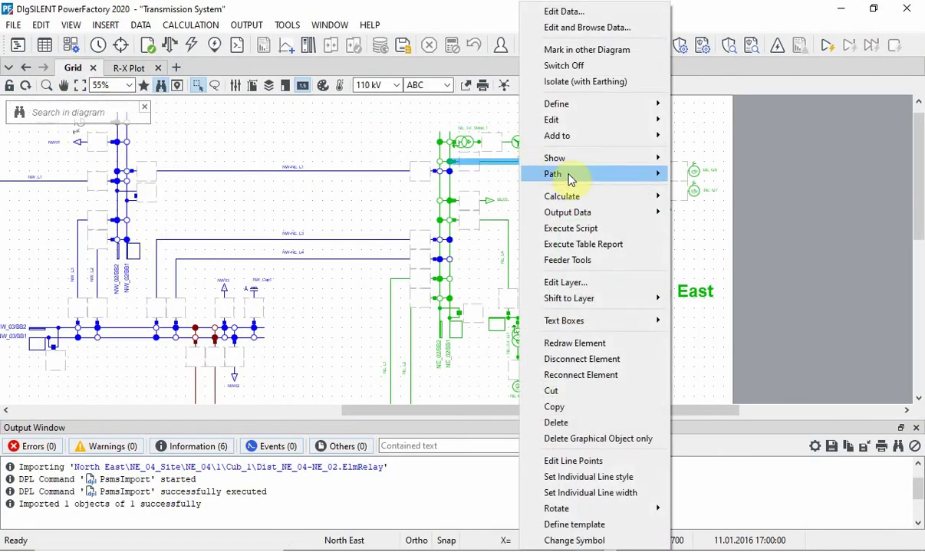
pyautogui.moveTo(587, 201)
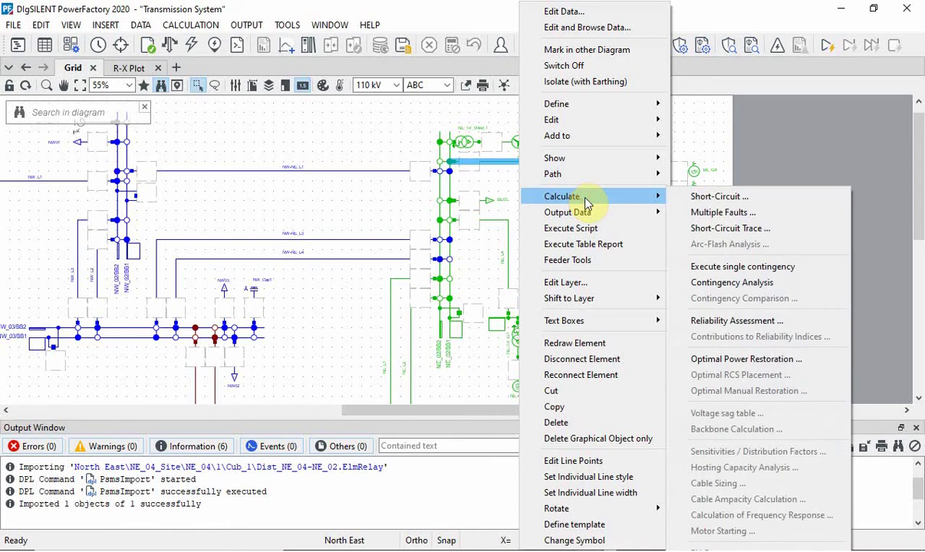
pyautogui.click(702, 197)
pyautogui.doubleClick(541, 455)
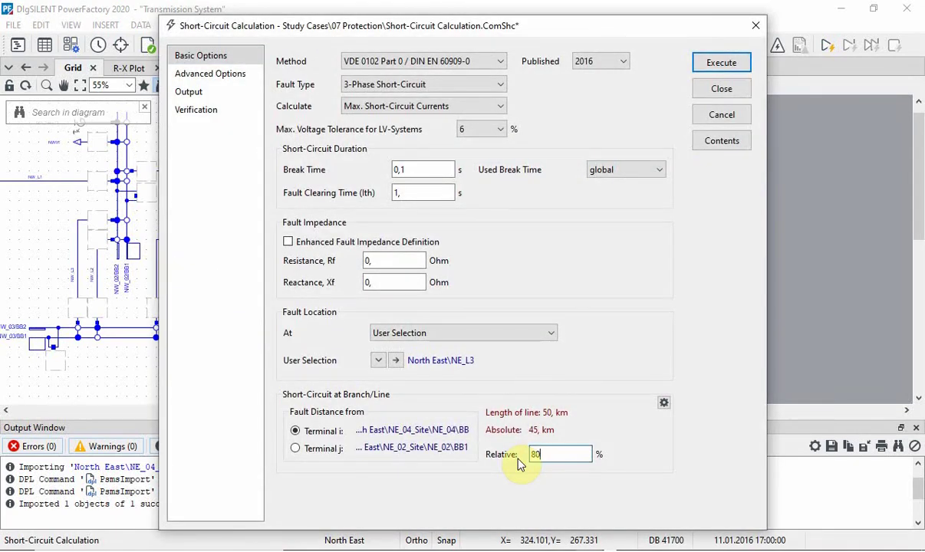
pyautogui.click(734, 69)
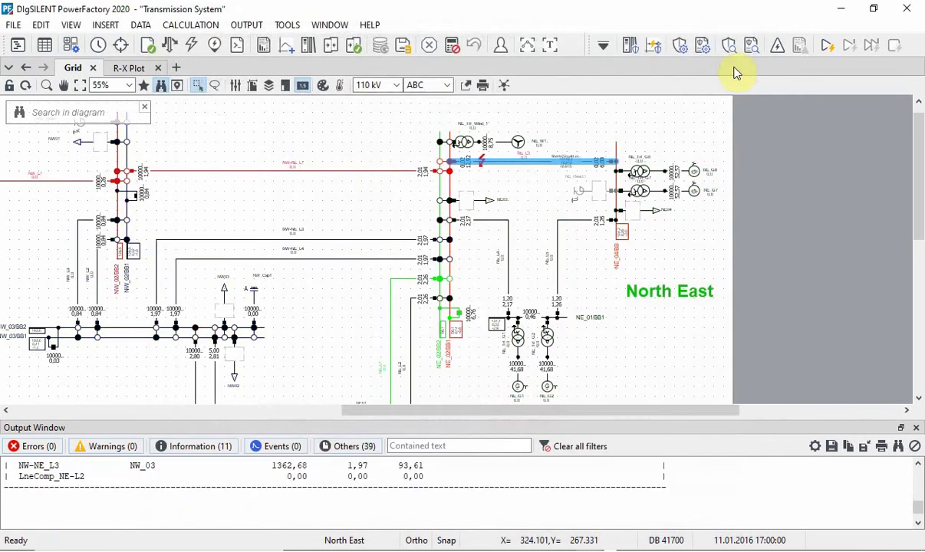
pyautogui.click(125, 68)
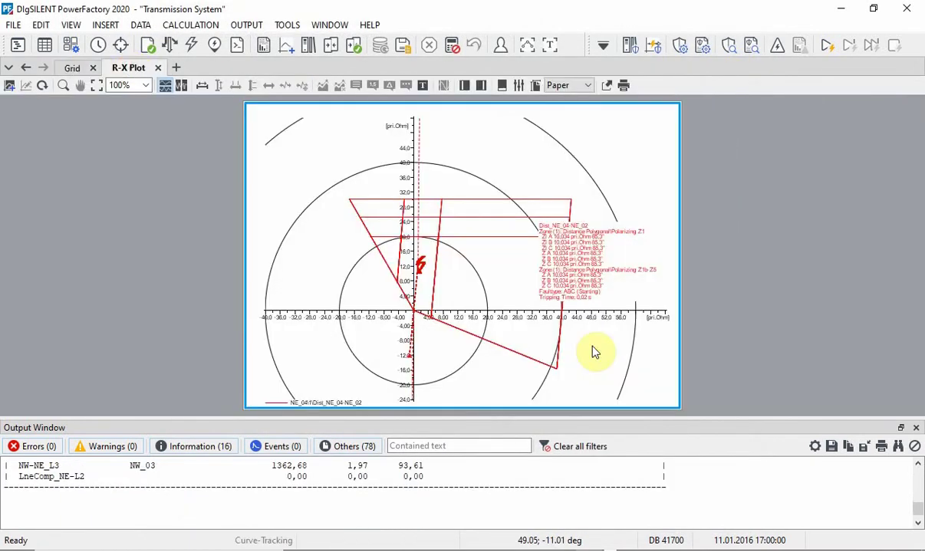
# Step: Calculate a 3-phase short-circuit on line NW-NE_L1 at a relative distance of 90 % and view the fault in the R-X plot
pyautogui.click(67, 68)
pyautogui.click(305, 172)
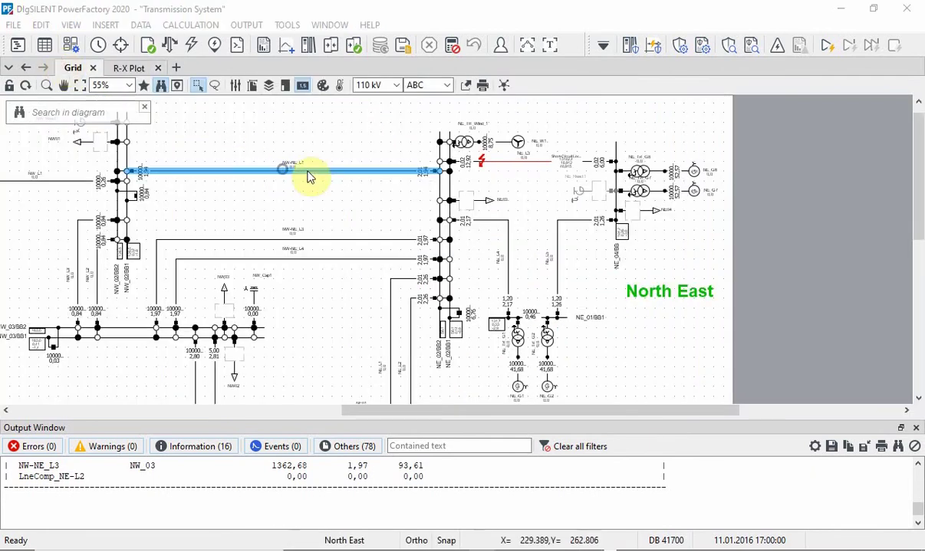
pyautogui.rightClick(306, 173)
pyautogui.moveTo(419, 196)
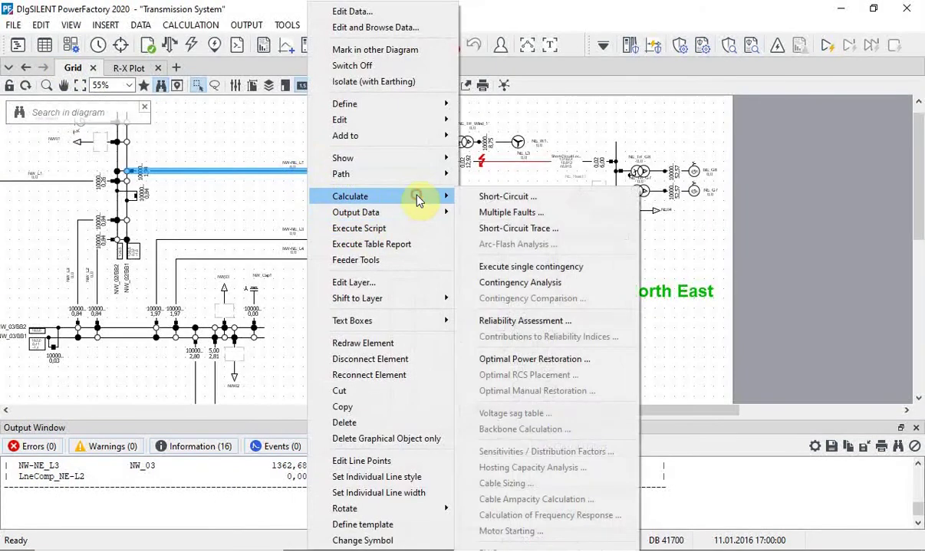
pyautogui.click(496, 196)
pyautogui.moveTo(549, 454); pyautogui.dragTo(519, 455)
pyautogui.write('90')
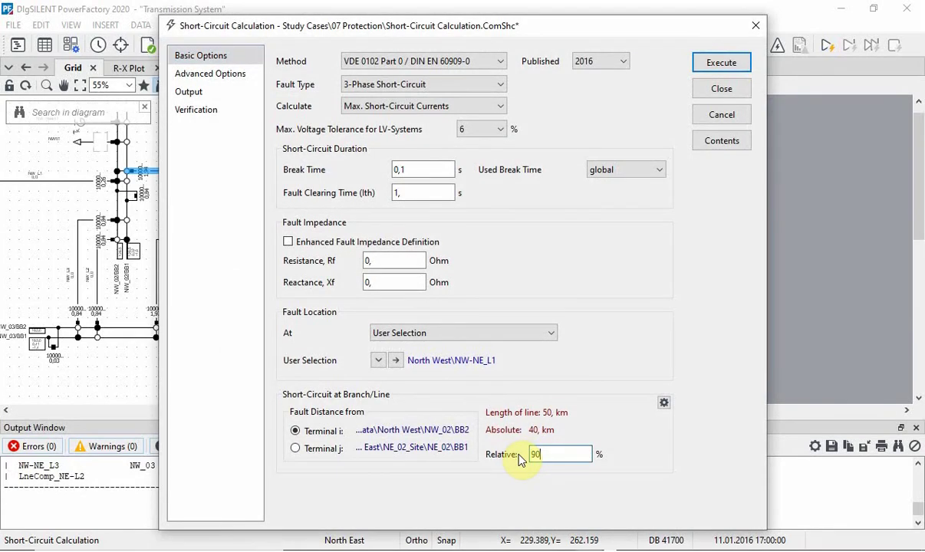
pyautogui.press('Return')
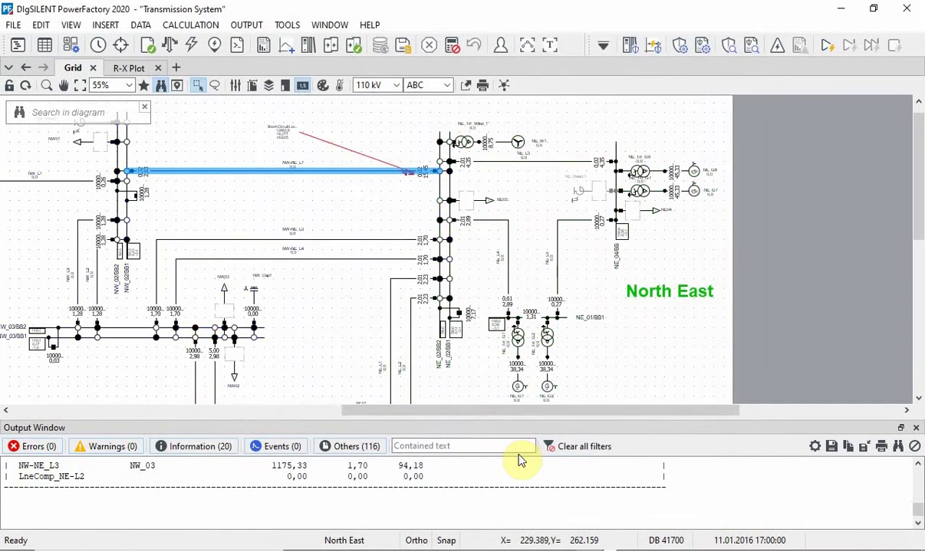
pyautogui.click(133, 69)
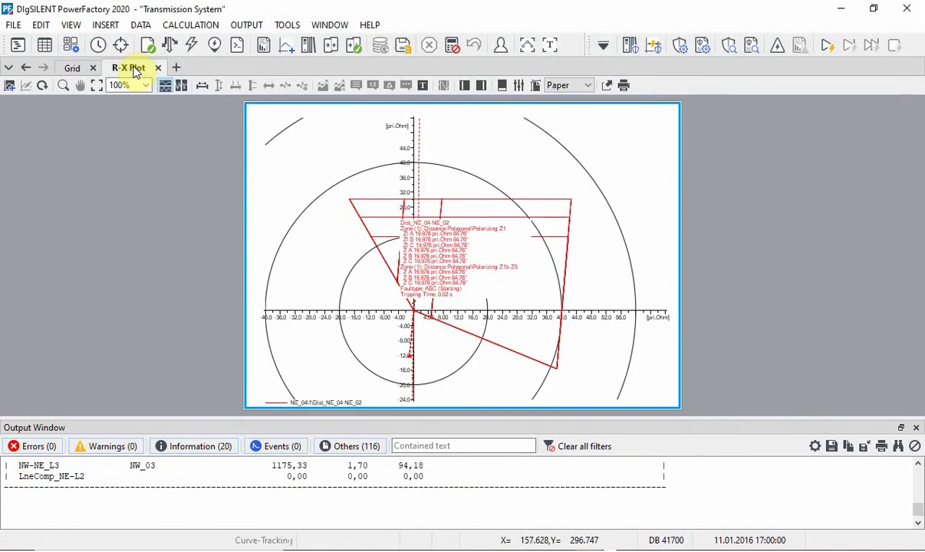
# Step: Define a path named P1 in the grid diagram from busbar NE_04/BB through NE_L3, NW-NE_L1 and NW_L1 to busbar NW_01/BB
pyautogui.click(72, 68)
pyautogui.moveTo(596, 171)
pyautogui.mouseDown()
pyautogui.moveTo(200, 188)
pyautogui.moveTo(121, 163)
pyautogui.mouseUp()
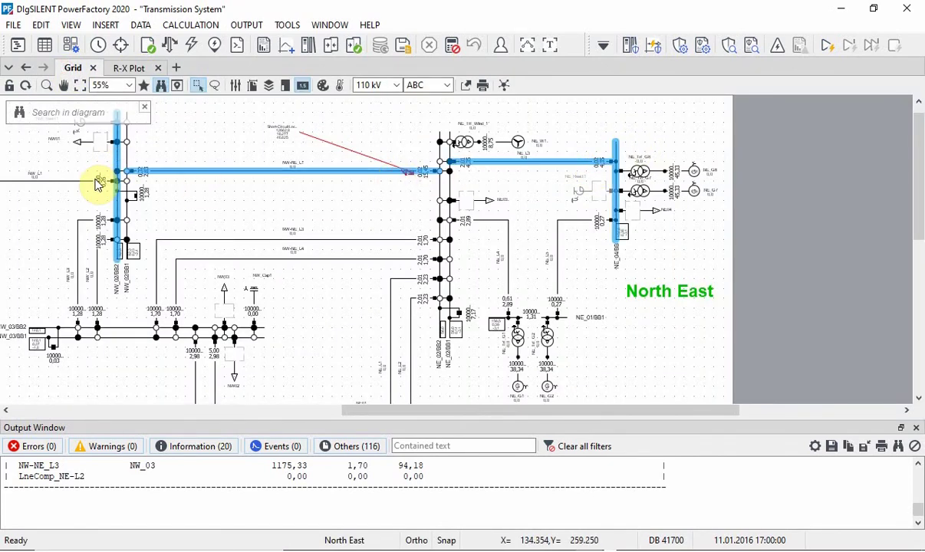
pyautogui.moveTo(365, 410); pyautogui.dragTo(284, 410)
pyautogui.click(127, 175)
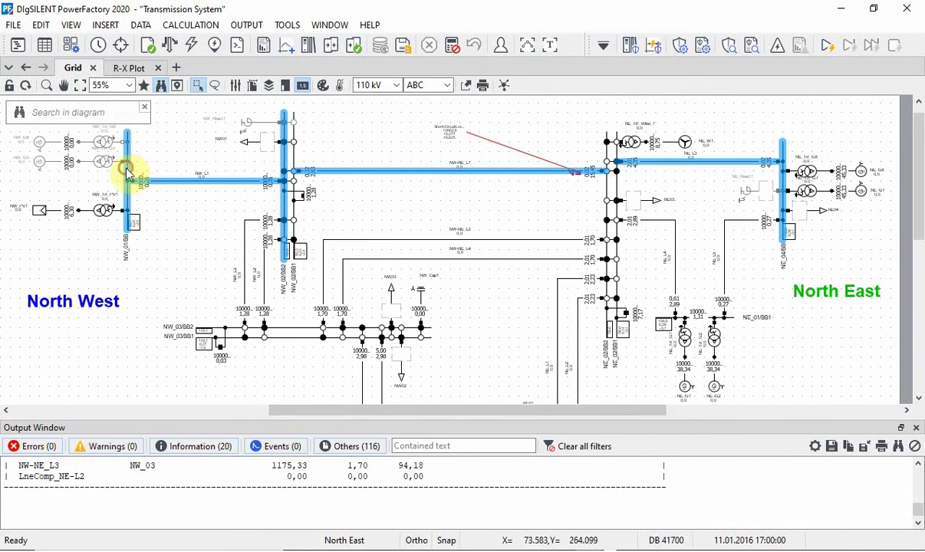
pyautogui.moveTo(449, 417); pyautogui.dragTo(471, 415)
pyautogui.click(561, 186)
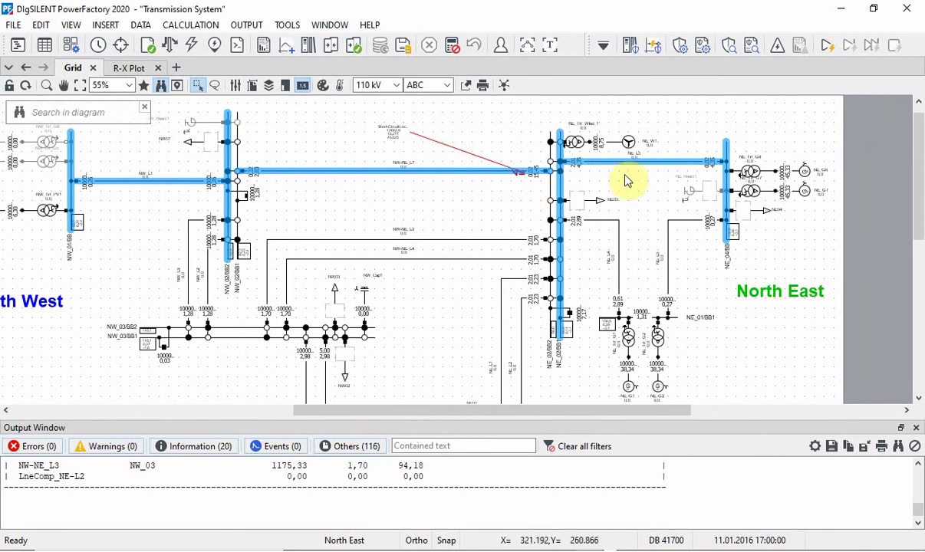
pyautogui.rightClick(647, 164)
pyautogui.moveTo(663, 185)
pyautogui.click(596, 197)
pyautogui.write('P')
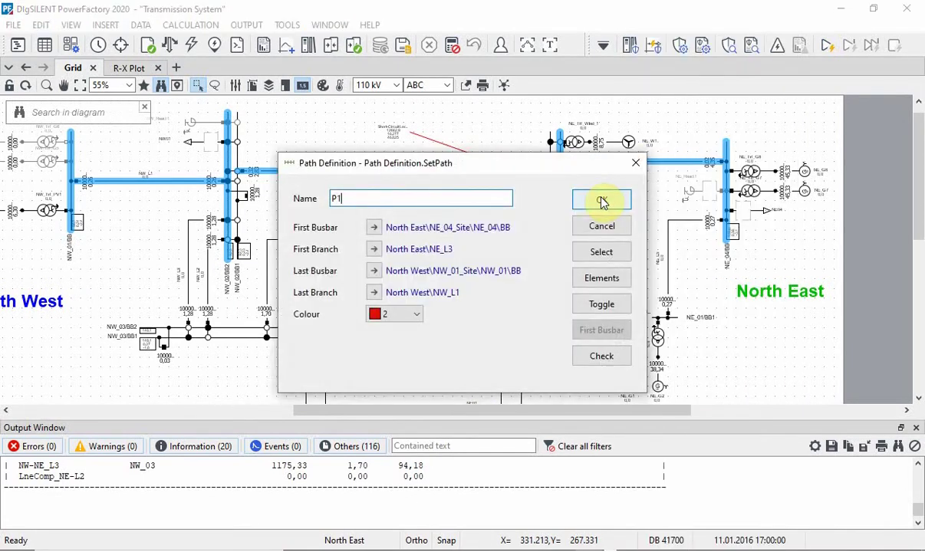
pyautogui.write('1')
pyautogui.click(602, 201)
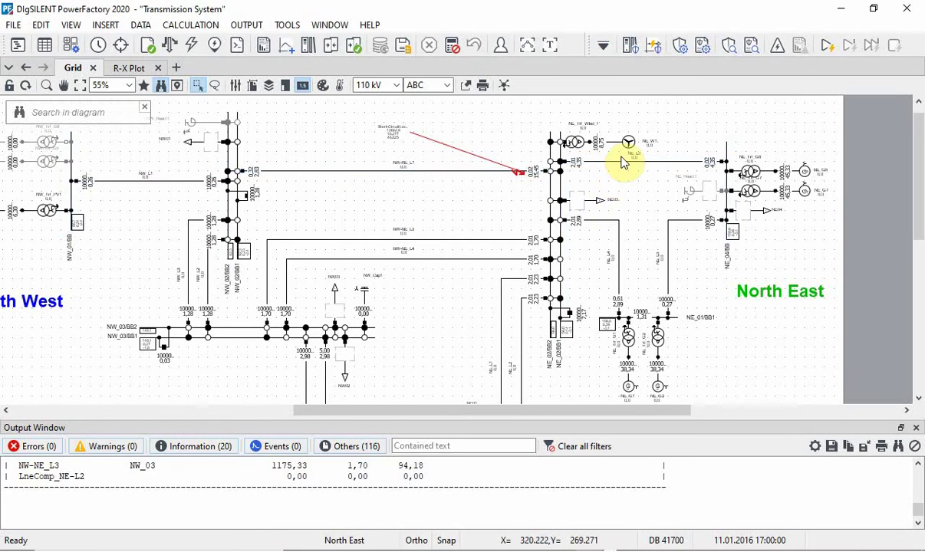
# Step: Create a time-distance plot for path P1 from line NE_L3
pyautogui.rightClick(623, 169)
pyautogui.moveTo(759, 176)
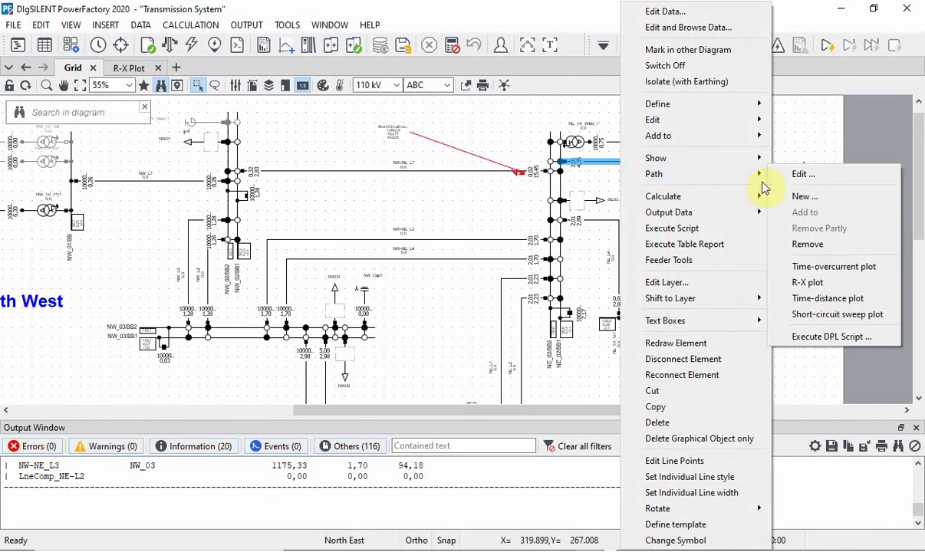
pyautogui.click(823, 303)
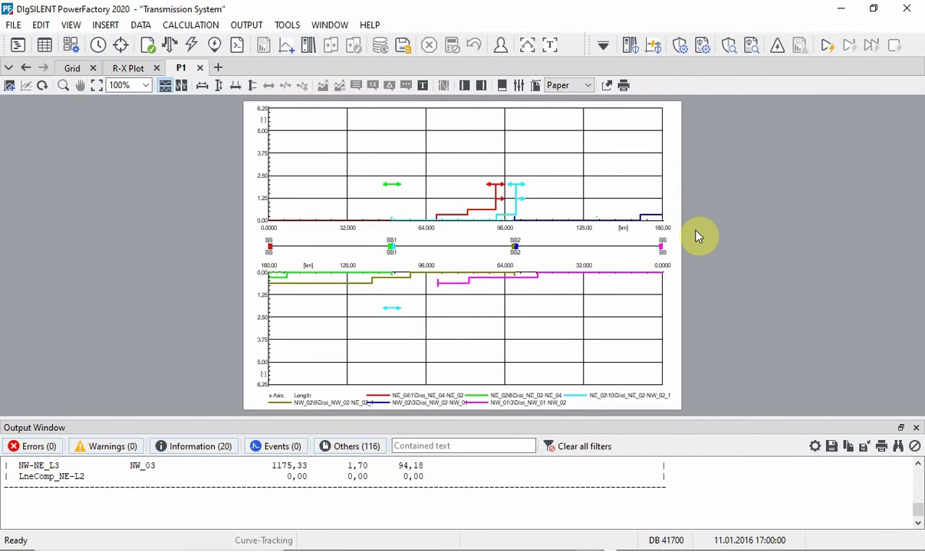
# Step: Set the time-distance plot's method to Short Circuit Sweep and execute the sweep
pyautogui.doubleClick(566, 151)
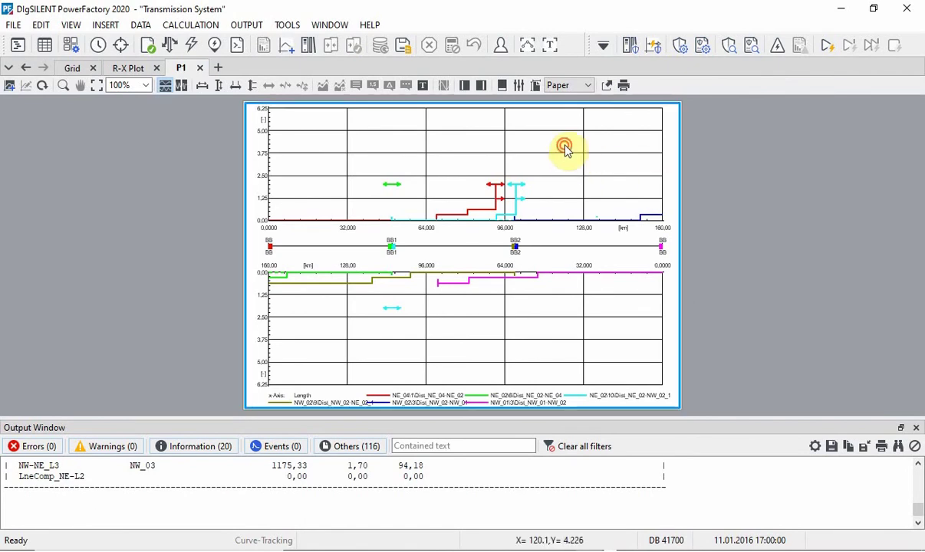
pyautogui.click(445, 124)
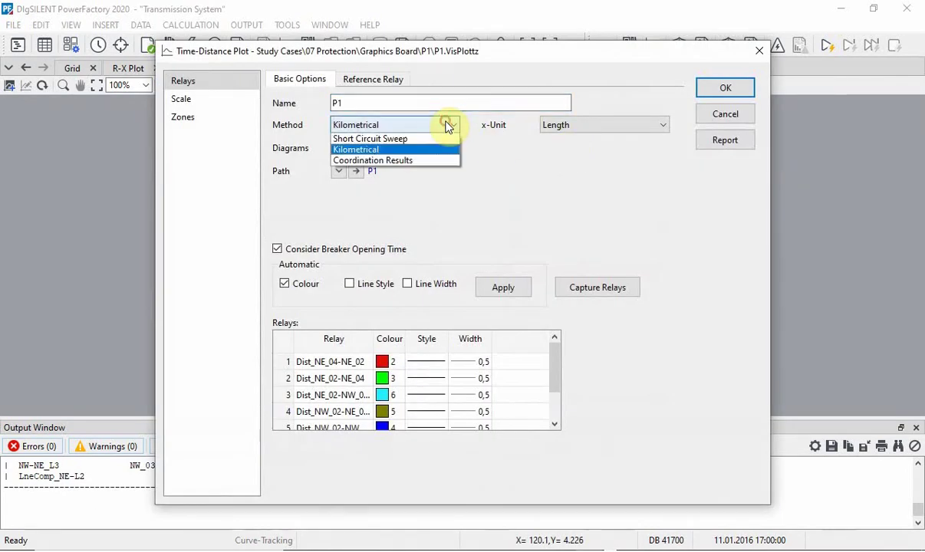
pyautogui.click(418, 140)
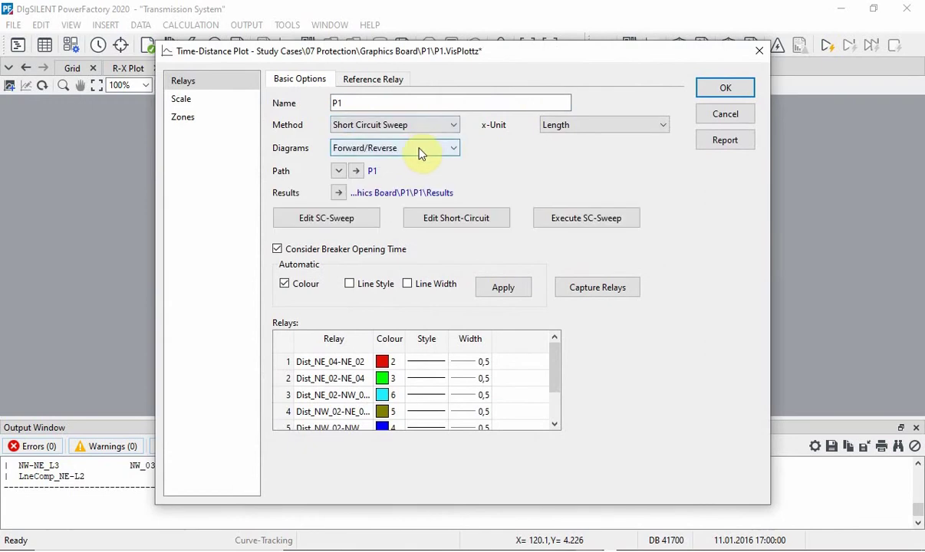
pyautogui.click(575, 220)
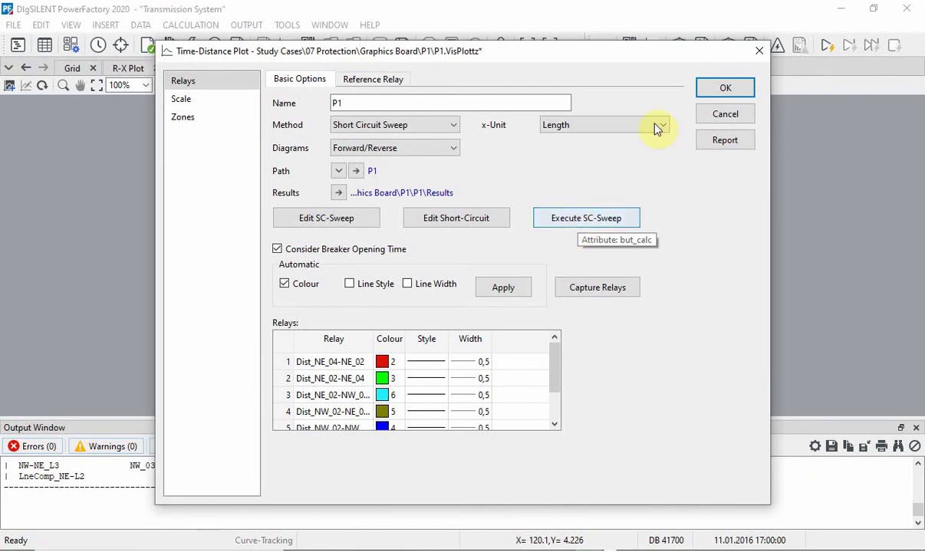
pyautogui.click(700, 89)
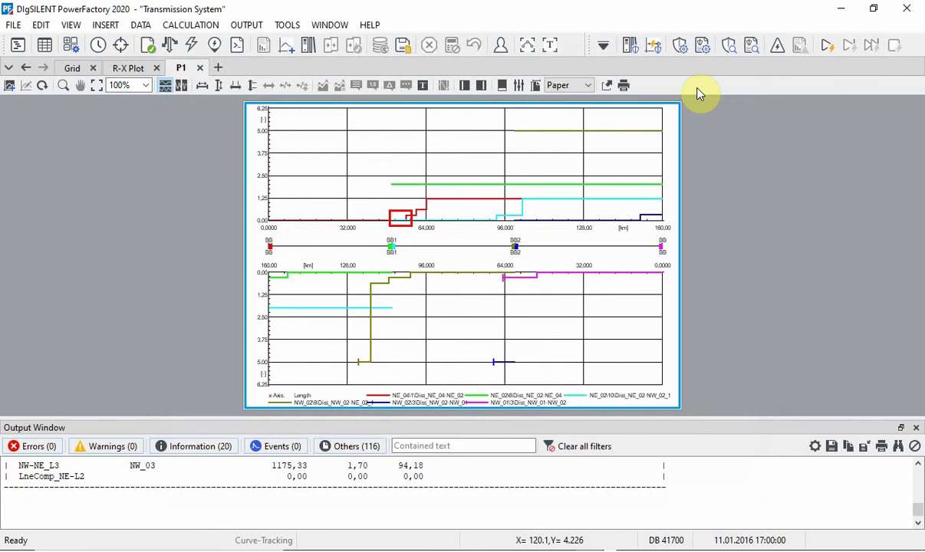
# Step: Return to the grid diagram and calculate a short-circuit on line NE_L3 at a relative distance of 80 %
pyautogui.click(73, 69)
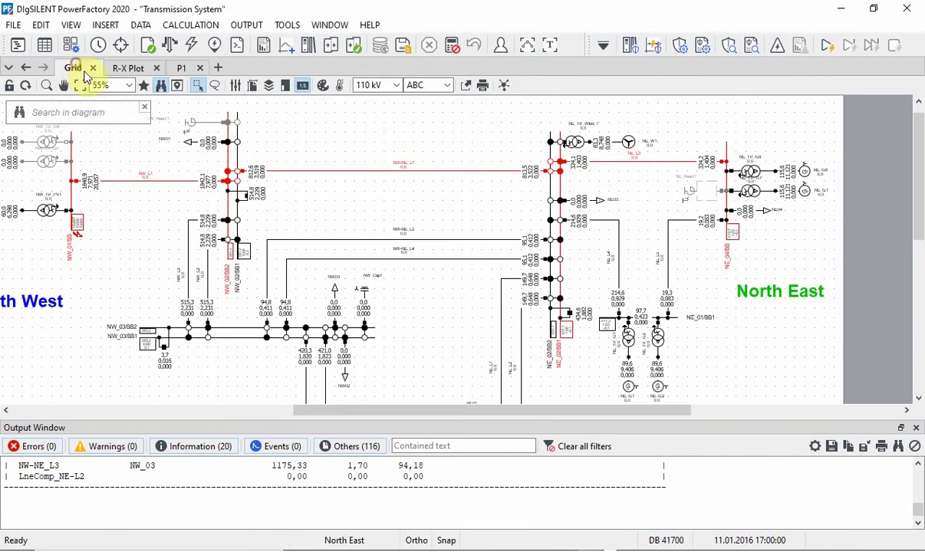
pyautogui.rightClick(610, 166)
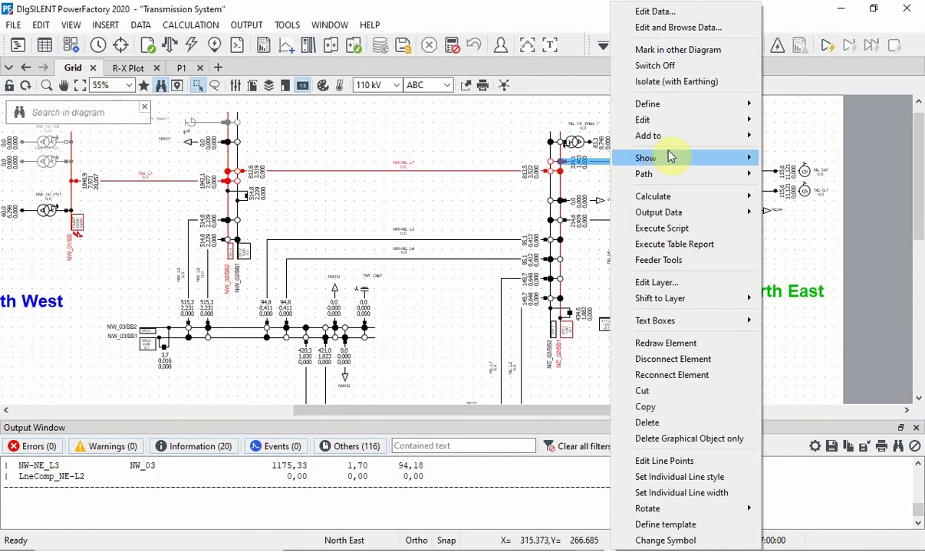
pyautogui.moveTo(708, 199)
pyautogui.click(559, 198)
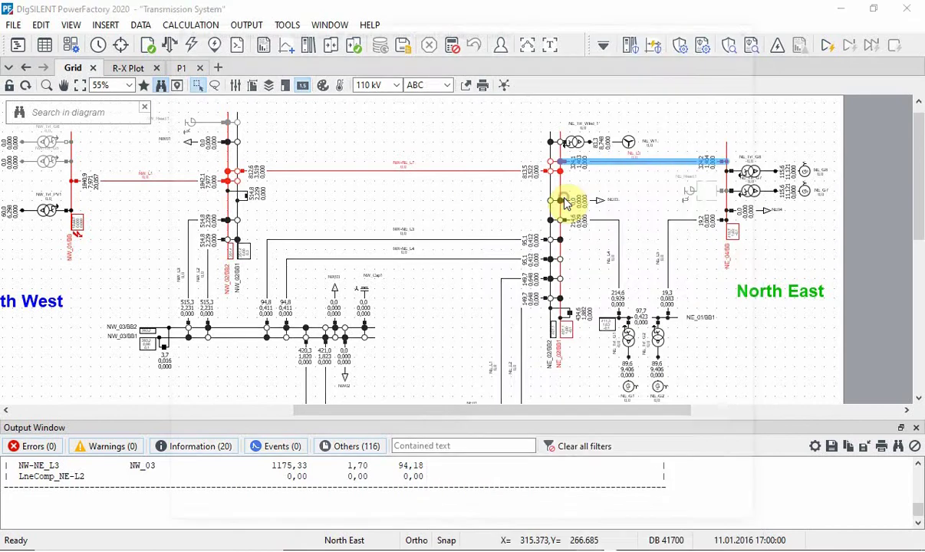
pyautogui.doubleClick(537, 454)
pyautogui.write('80')
pyautogui.press('Return')
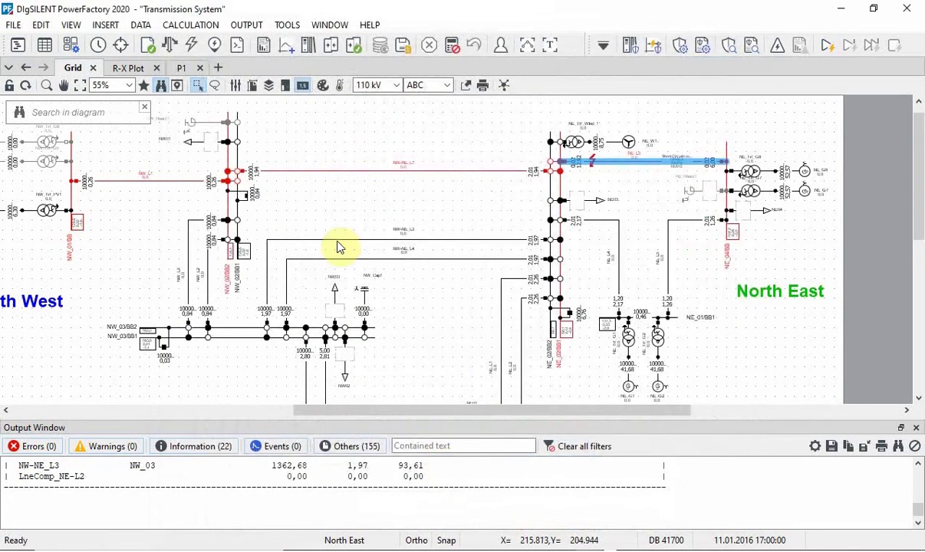
# Step: Show the R-X plot and move the Dist_NE_04-NE_02 result box aside to uncover the fault point
pyautogui.click(124, 68)
pyautogui.click(449, 282)
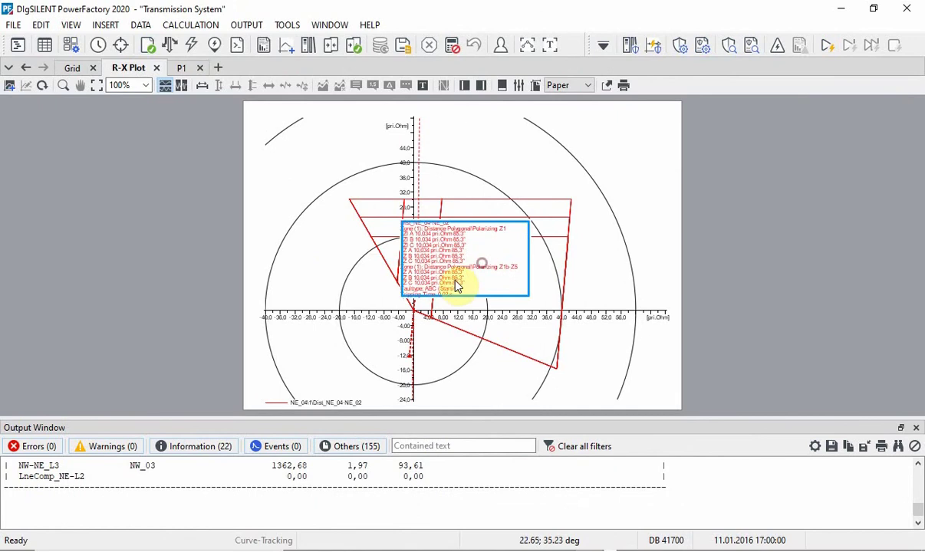
pyautogui.moveTo(427, 275); pyautogui.dragTo(541, 289)
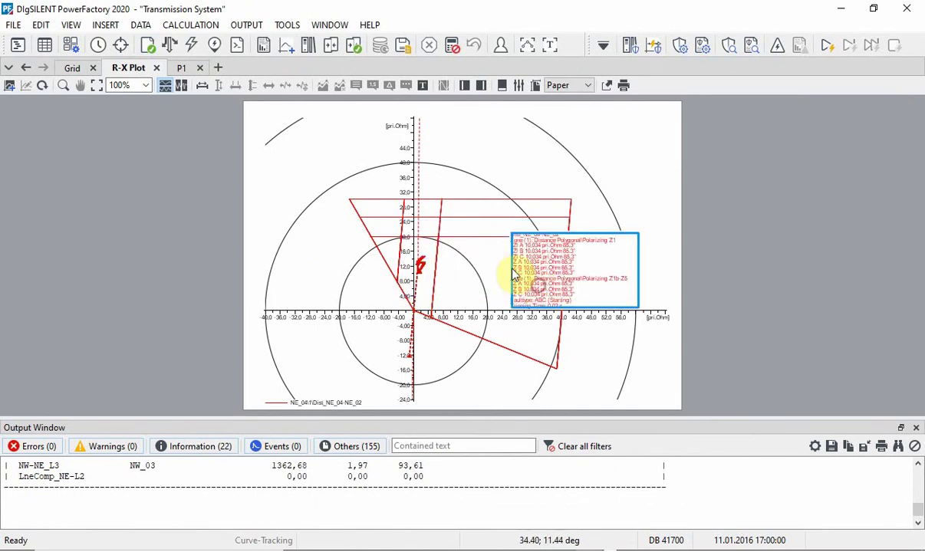
# Step: Set the +X Reach of the relay's distance zone Z1 to 10 pri.Ohm from the R-X plot
pyautogui.doubleClick(473, 244)
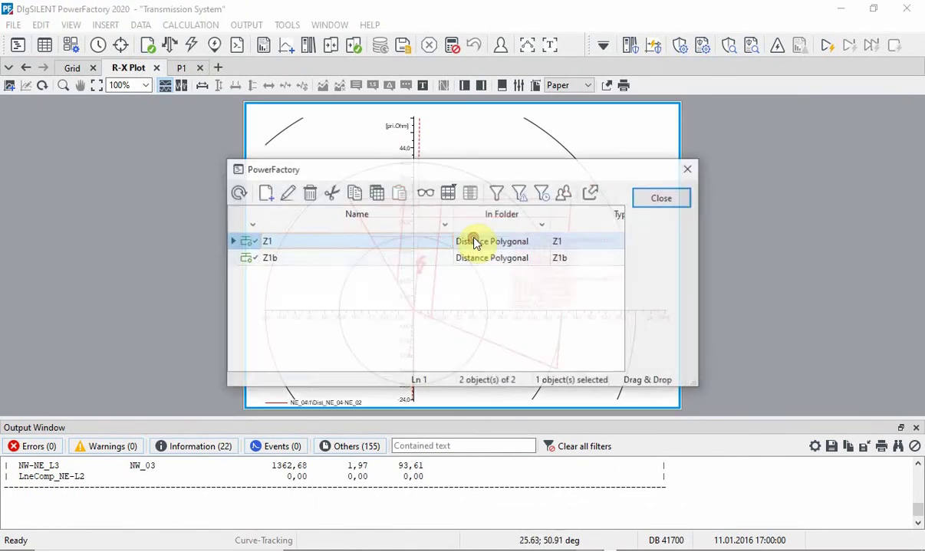
pyautogui.doubleClick(242, 246)
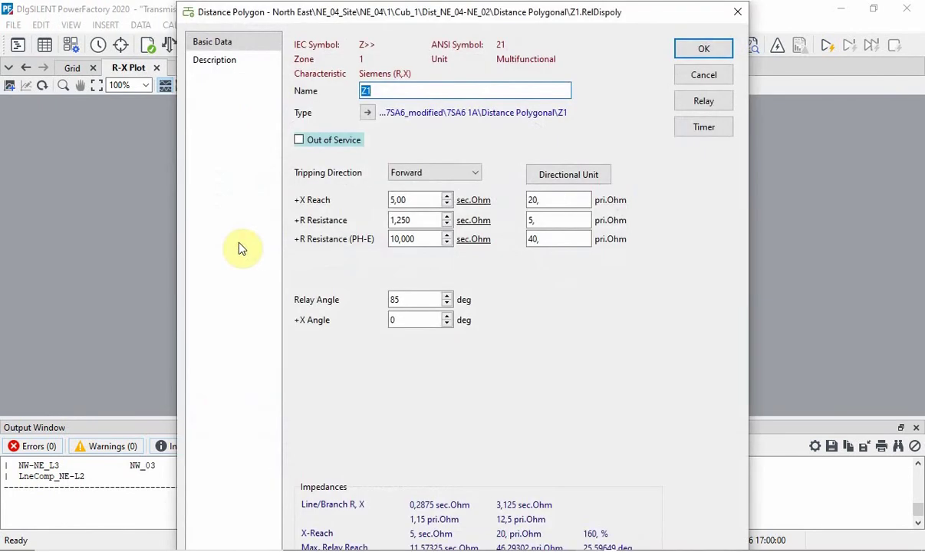
pyautogui.moveTo(554, 200); pyautogui.dragTo(508, 195)
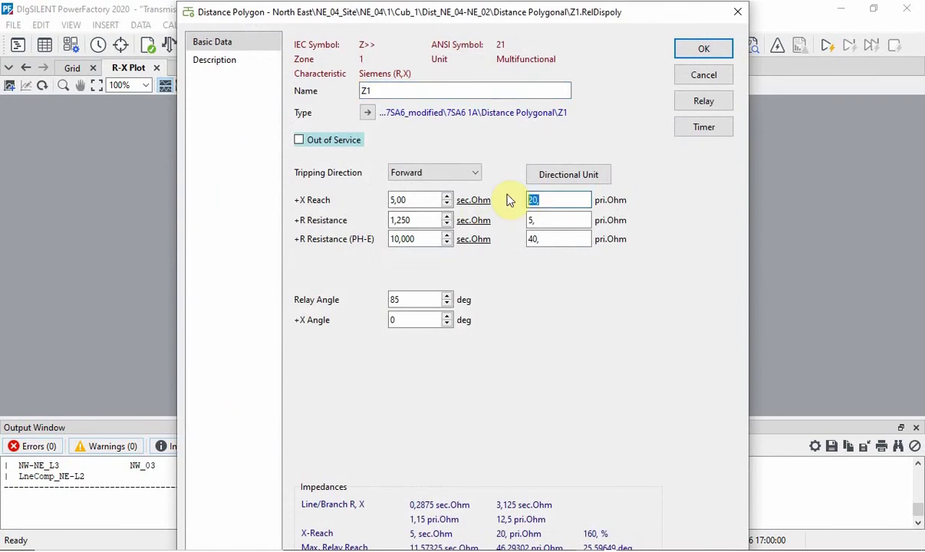
pyautogui.click(693, 48)
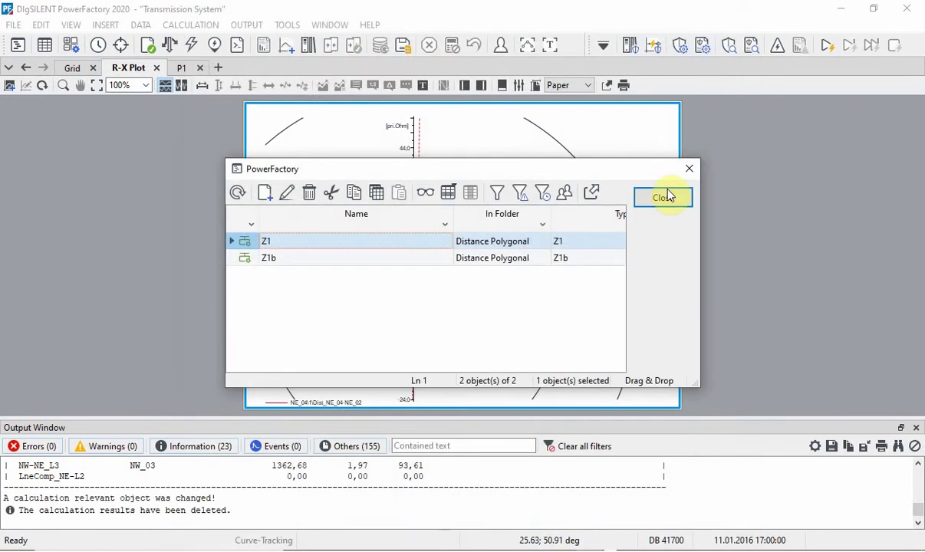
pyautogui.click(661, 198)
# Step: Execute the short-circuit sweep again for time-distance plot P1 to update its curves
pyautogui.click(181, 72)
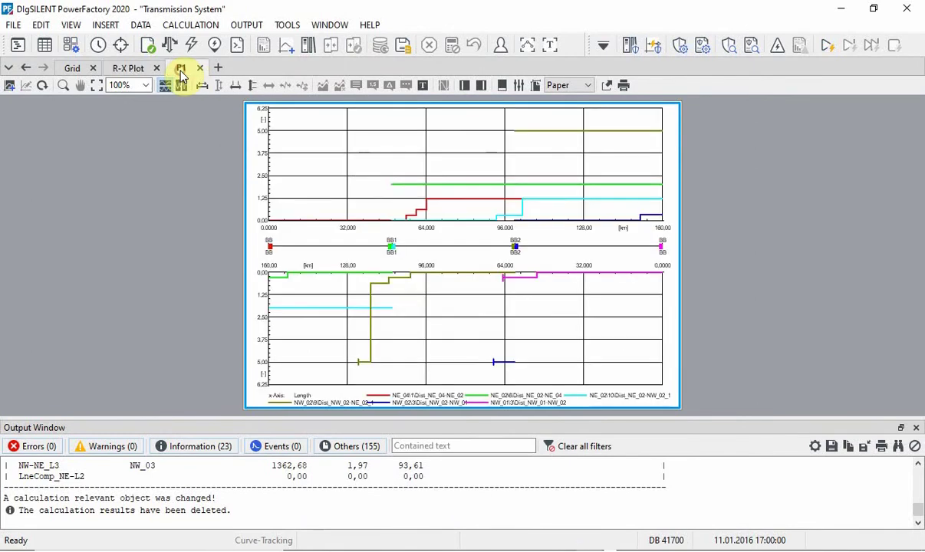
pyautogui.doubleClick(451, 135)
pyautogui.click(587, 220)
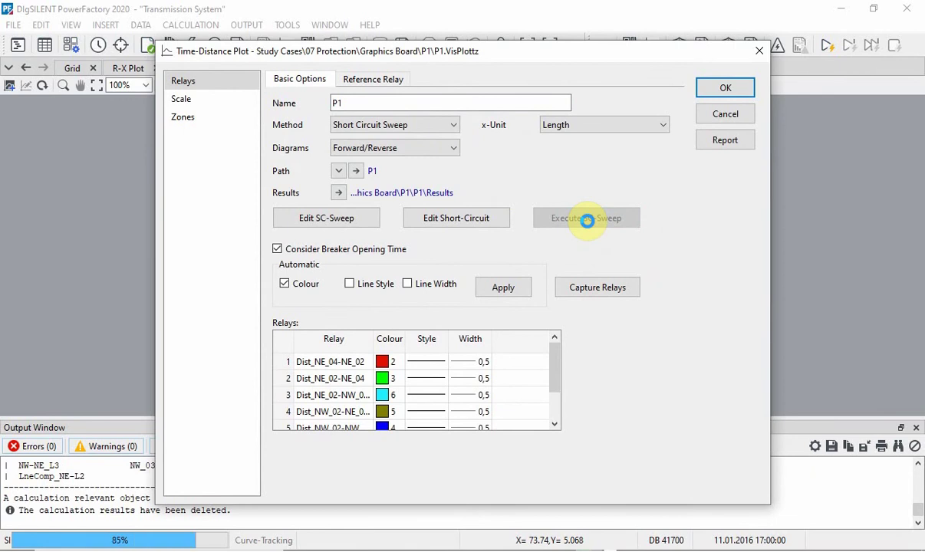
pyautogui.click(713, 95)
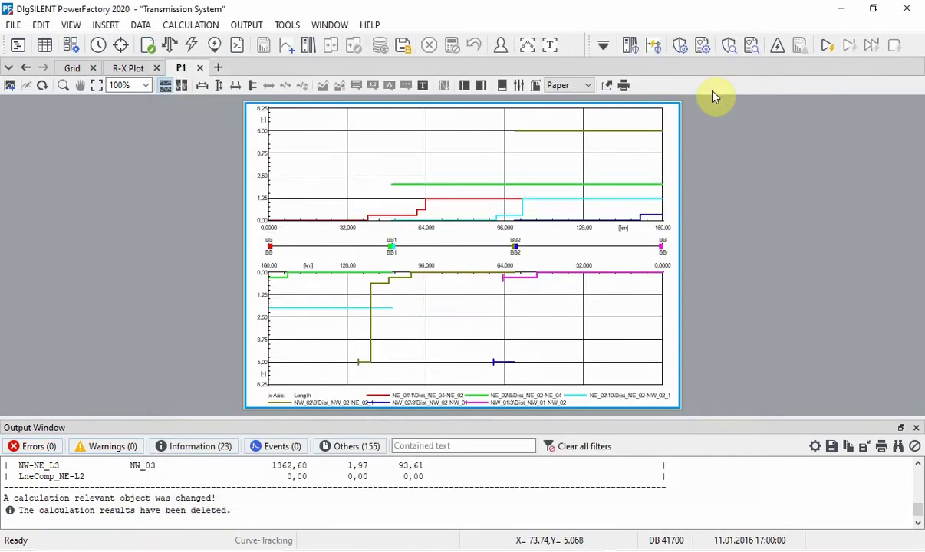
# Step: Export the settings of relay Dist_NE_04-NE_02 at NE_04 to StationWare with the PowerFactory lifecycle phase
pyautogui.click(73, 68)
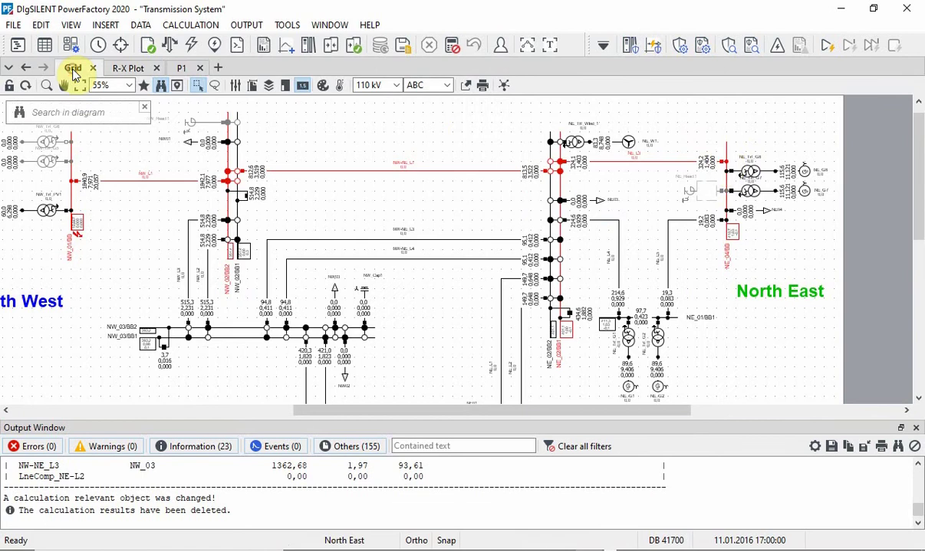
pyautogui.rightClick(725, 163)
pyautogui.click(773, 279)
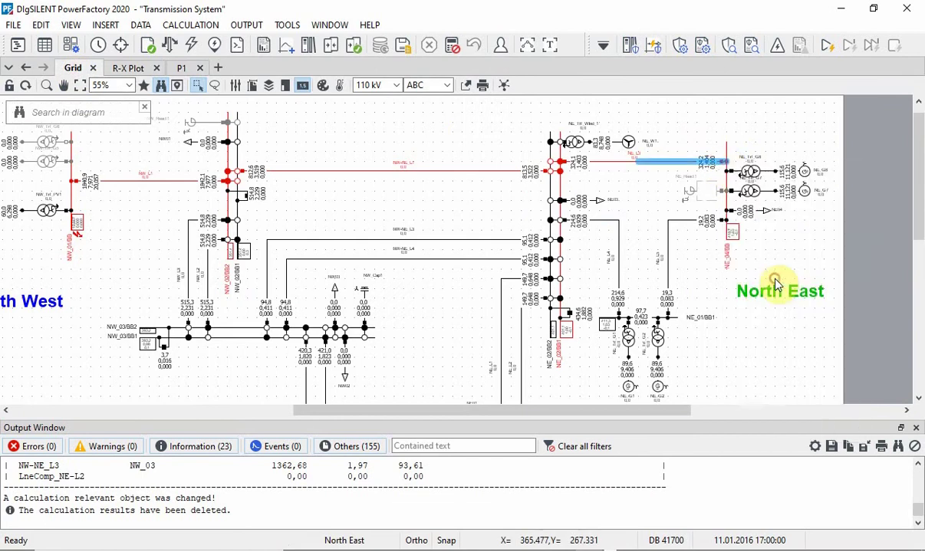
pyautogui.rightClick(235, 292)
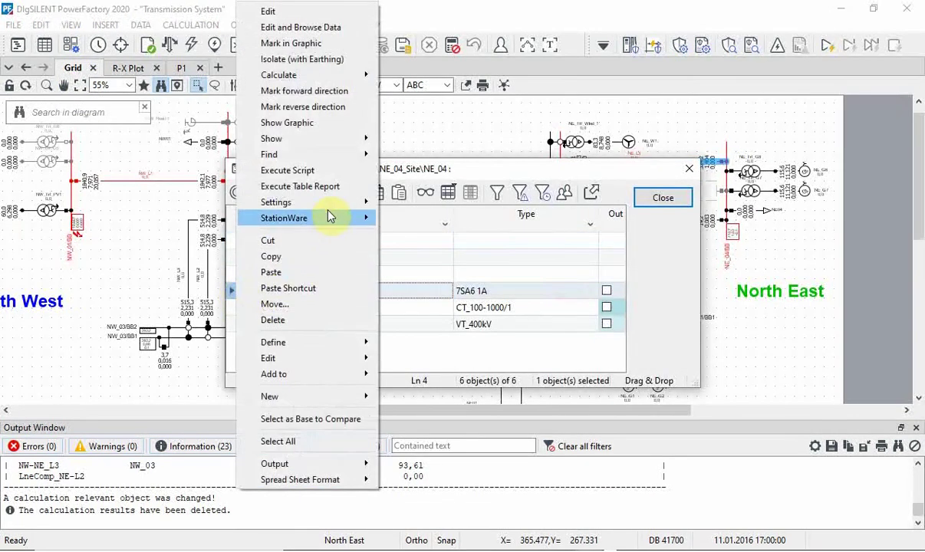
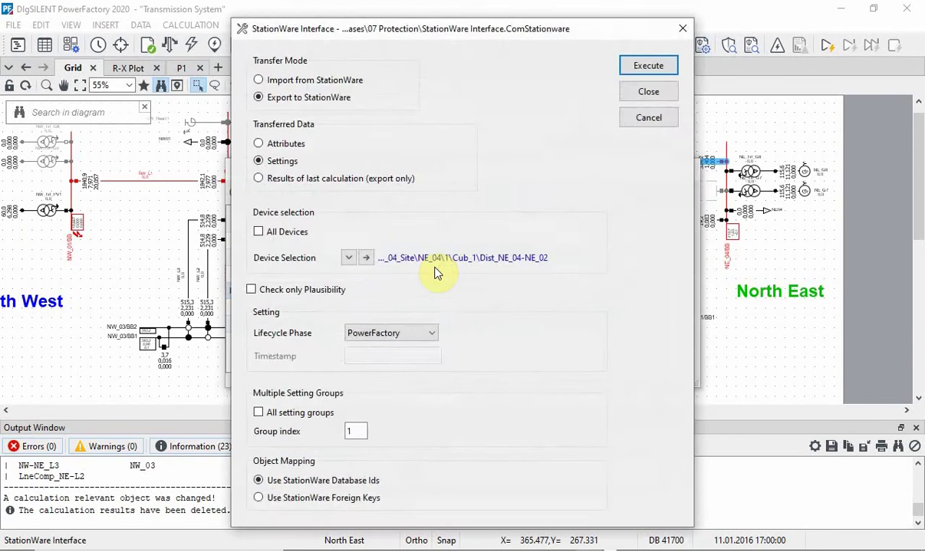
pyautogui.click(648, 69)
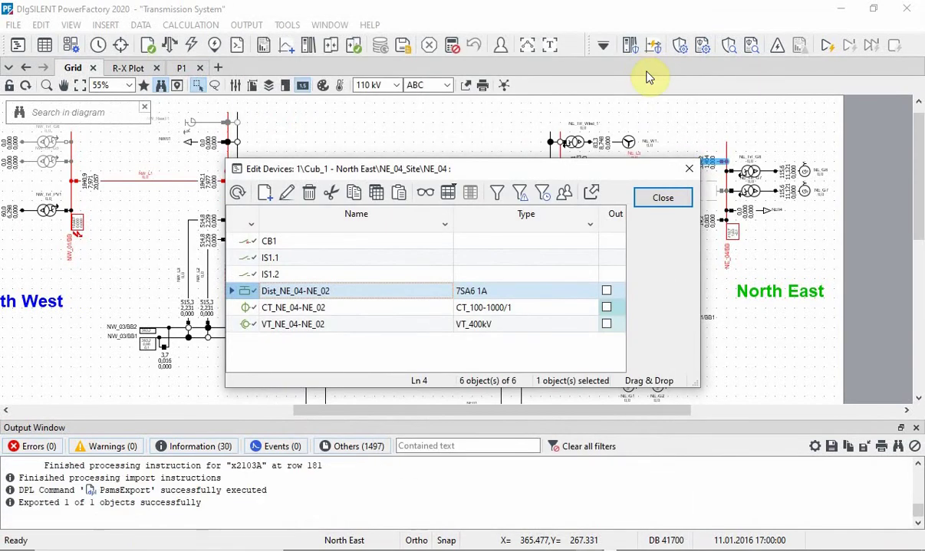
pyautogui.click(664, 197)
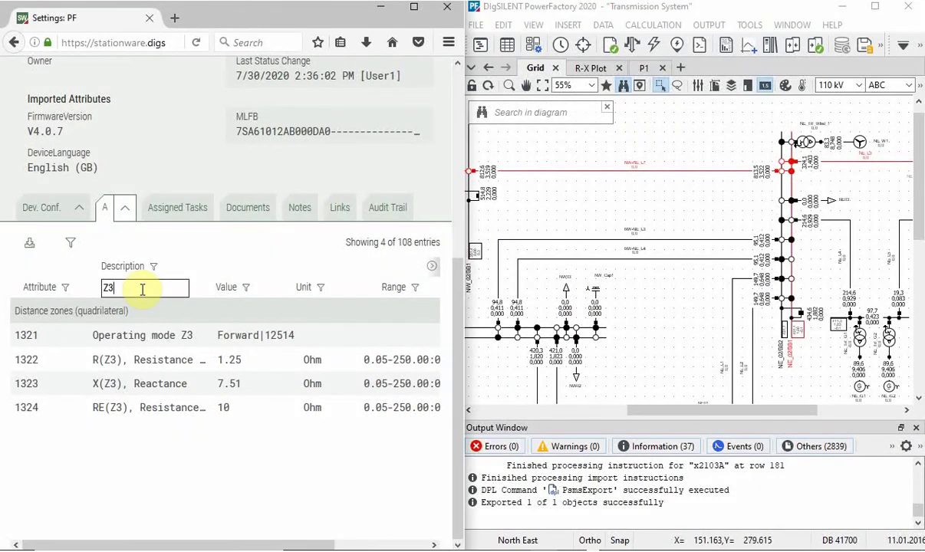
# Step: Switch to StationWare in the browser, clear the Z3 description filter and reload the PF settings page
pyautogui.press('BackSpace')
pyautogui.press('BackSpace')
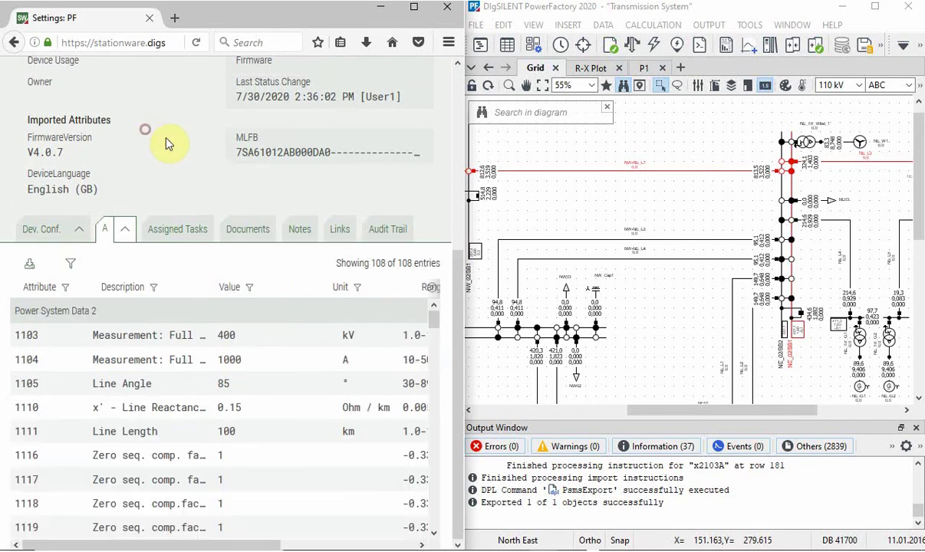
pyautogui.scroll(4, 197, 153)
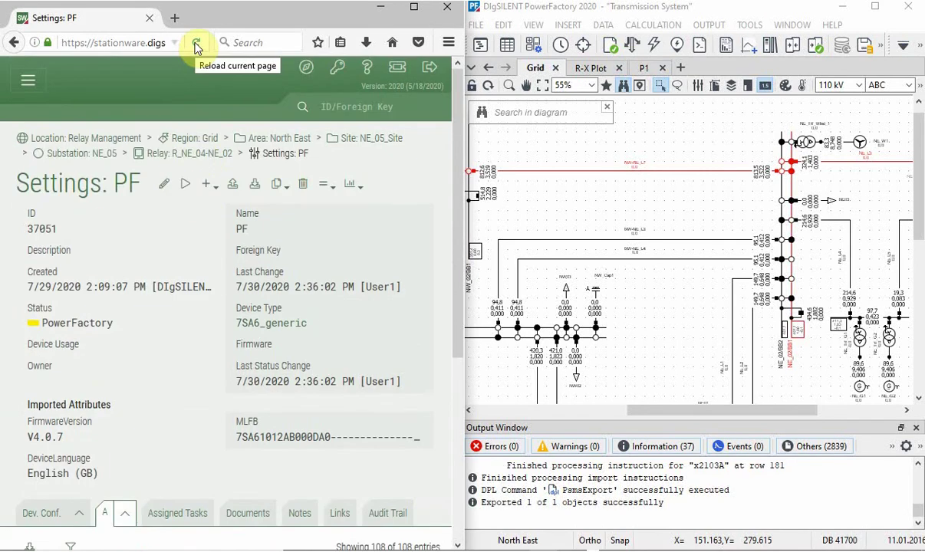
pyautogui.click(195, 42)
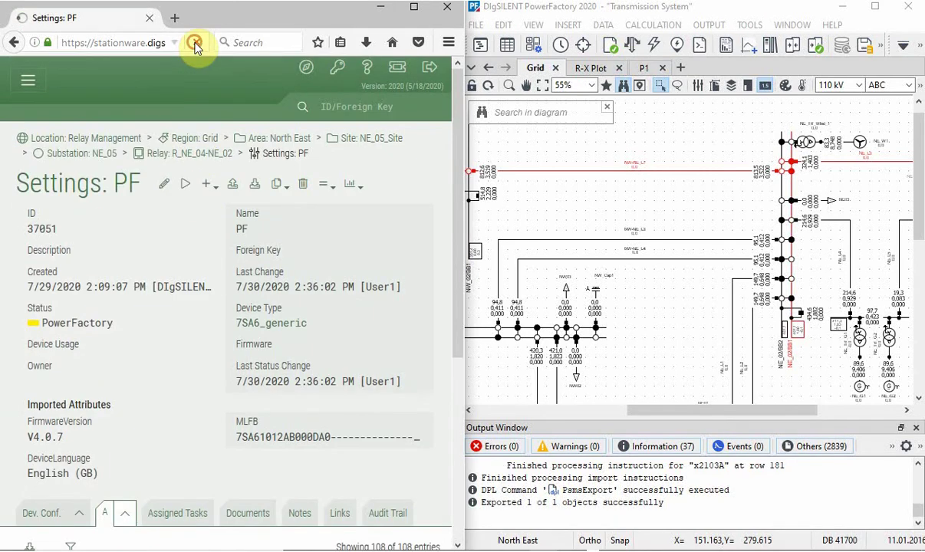
# Step: In PowerFactory, open zone Z1 of the Distance Polygonal block in relay Dist_NE_04-NE_02 for comparison
pyautogui.click(759, 412)
pyautogui.moveTo(759, 415); pyautogui.dragTo(826, 412)
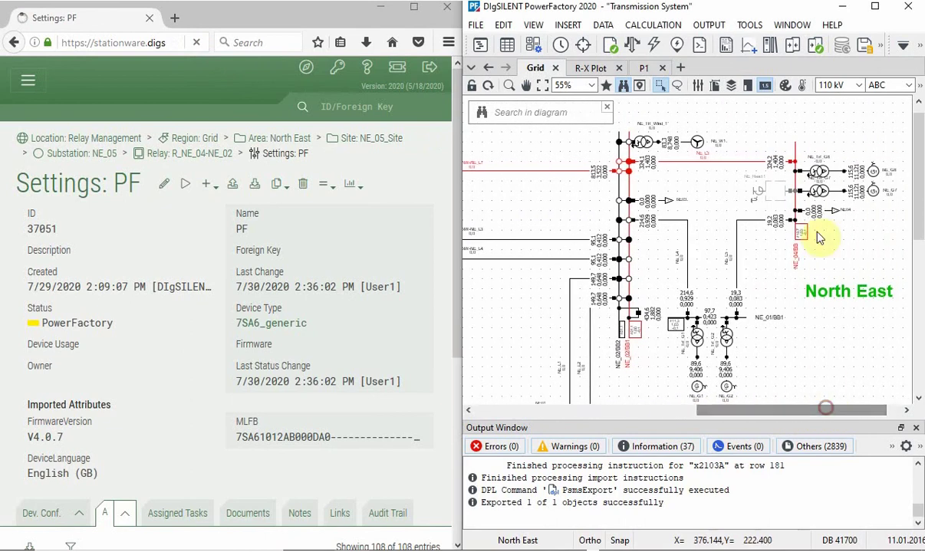
pyautogui.rightClick(790, 163)
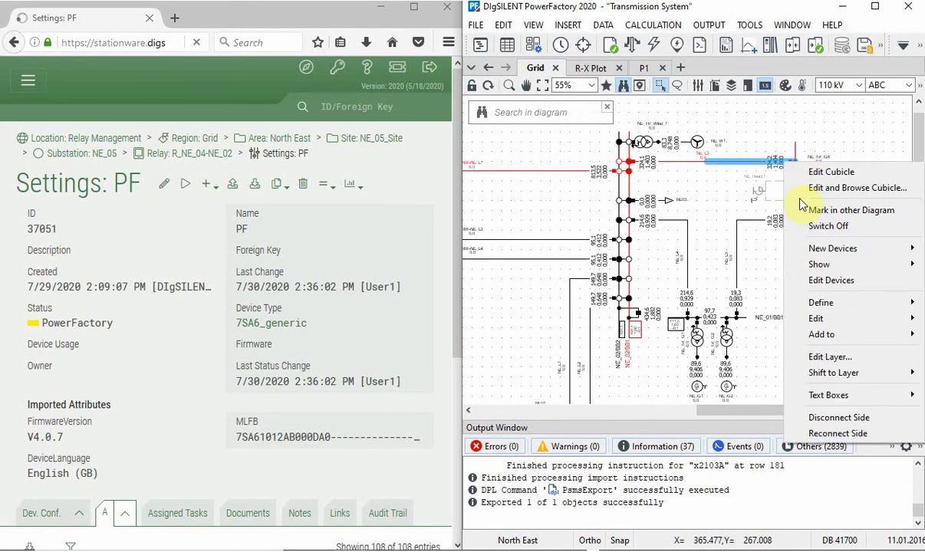
pyautogui.click(827, 281)
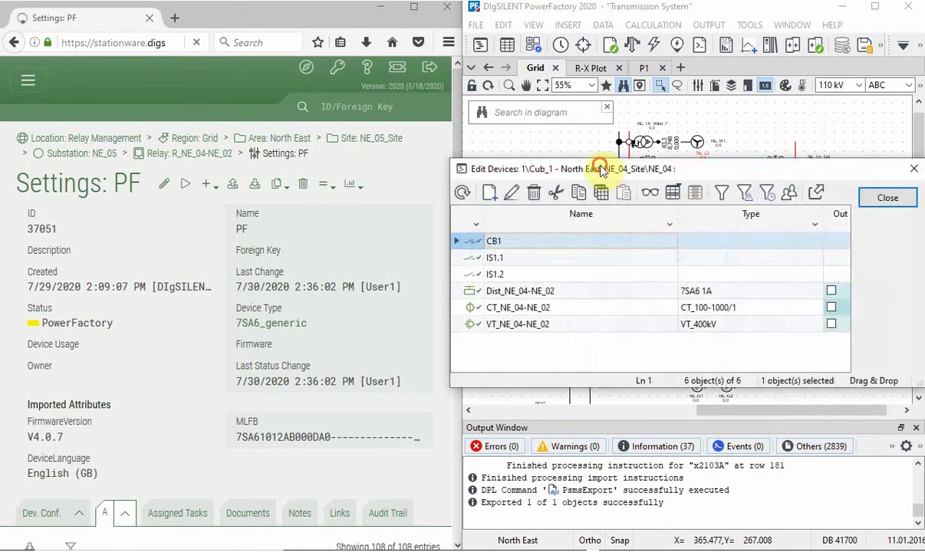
pyautogui.moveTo(602, 170); pyautogui.dragTo(636, 115)
pyautogui.doubleClick(515, 237)
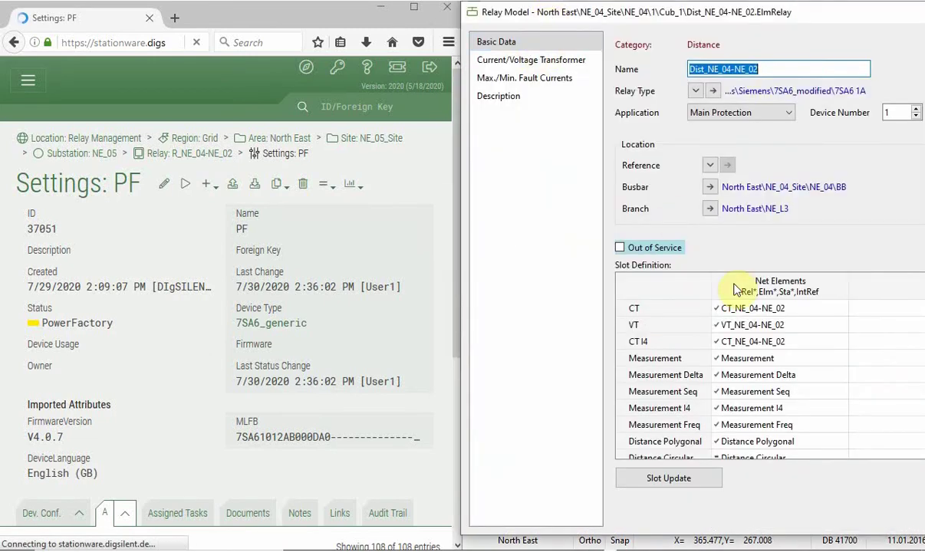
pyautogui.scroll(-2, 767, 330)
pyautogui.doubleClick(717, 326)
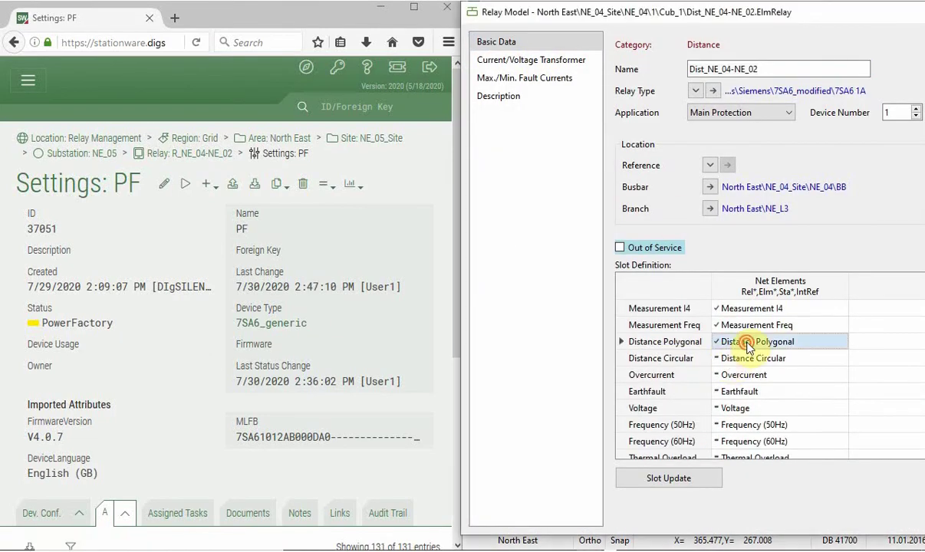
pyautogui.doubleClick(717, 392)
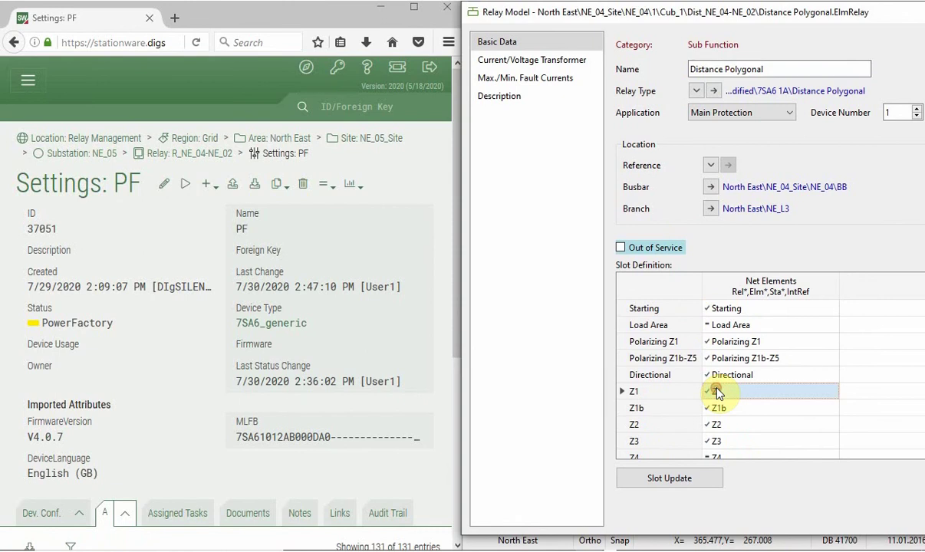
# Step: Filter the StationWare setting descriptions by Z1 and compare operating mode, resistances and reactance with the relay's Z1 polygon
pyautogui.scroll(-5, 319, 265)
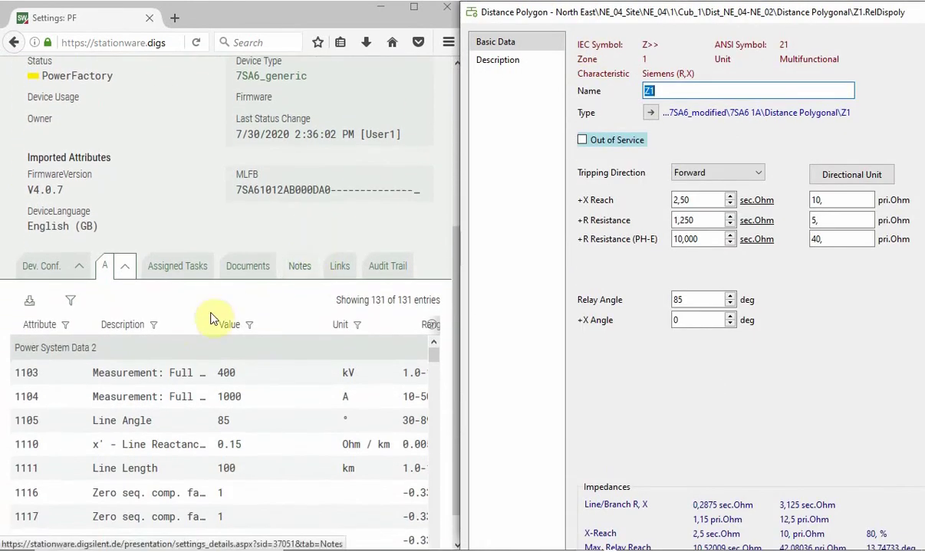
pyautogui.click(152, 324)
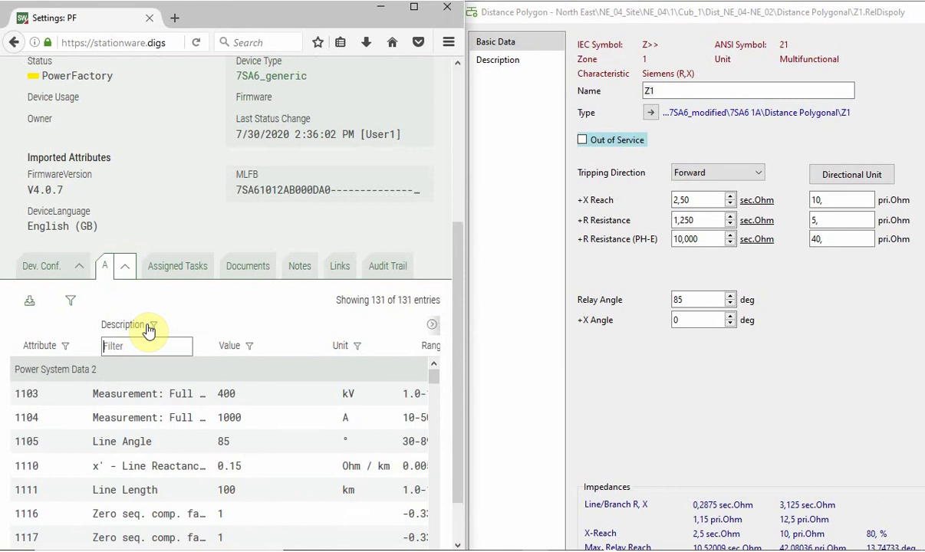
pyautogui.write('Z1')
pyautogui.scroll(-1, 203, 331)
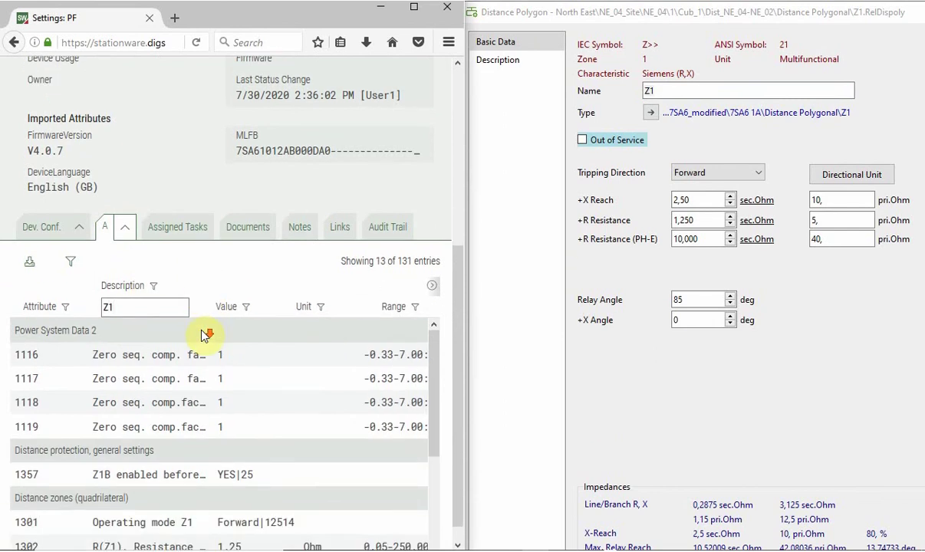
pyautogui.scroll(-3, 203, 335)
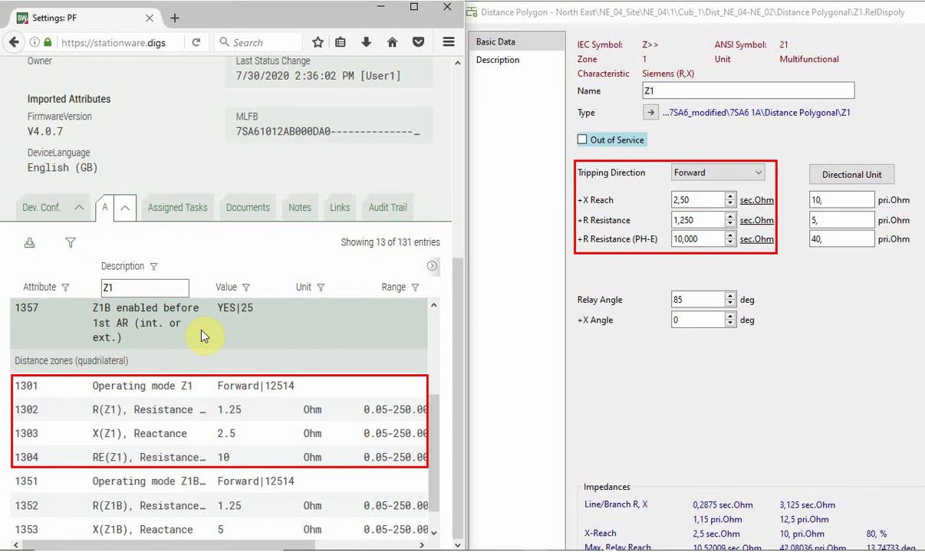
pyautogui.scroll(-1, 252, 323)
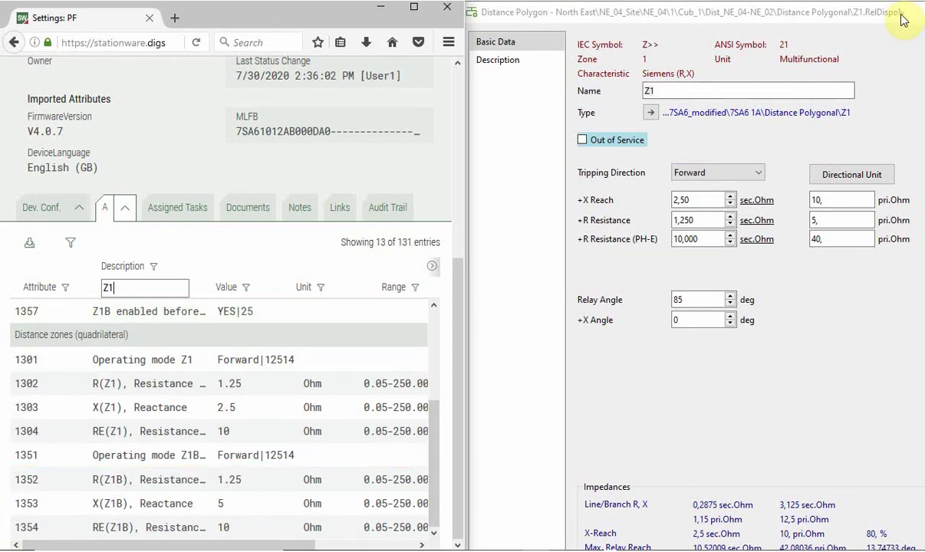
pyautogui.click(875, 13)
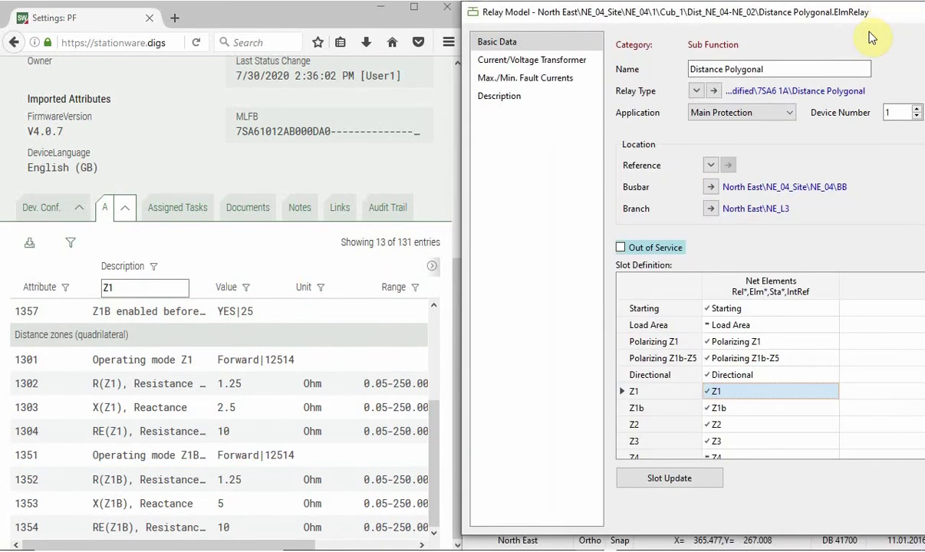
# Step: Open the relay's Z2 polygon and compare it with the StationWare settings filtered by Z2
pyautogui.doubleClick(756, 424)
pyautogui.click(127, 285)
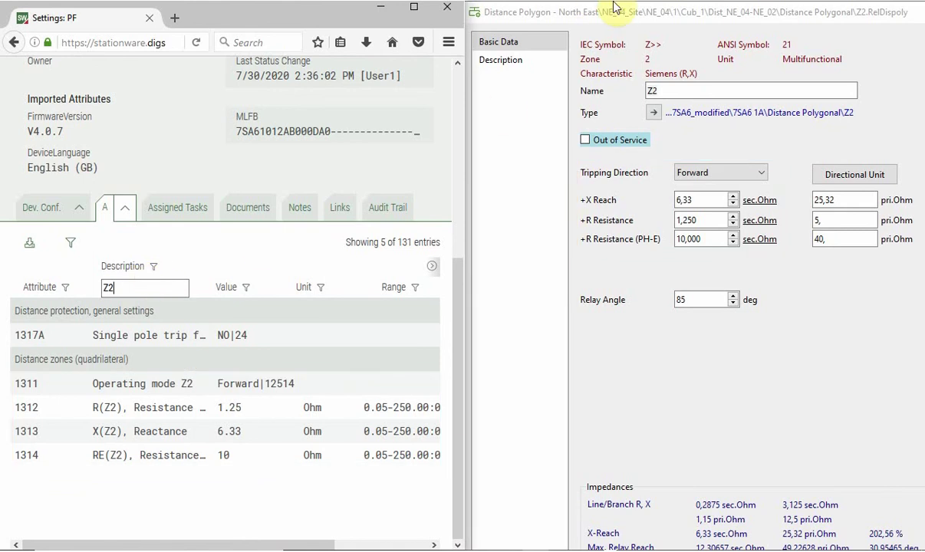
pyautogui.press('Escape')
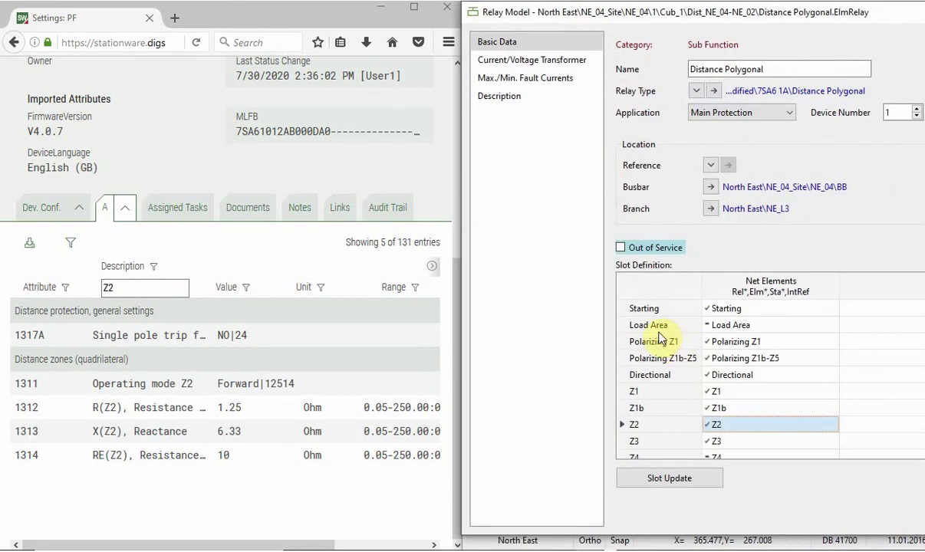
# Step: Open the relay's Z3 polygon and compare it with the StationWare settings filtered by Z3
pyautogui.scroll(-1, 712, 422)
pyautogui.doubleClick(712, 424)
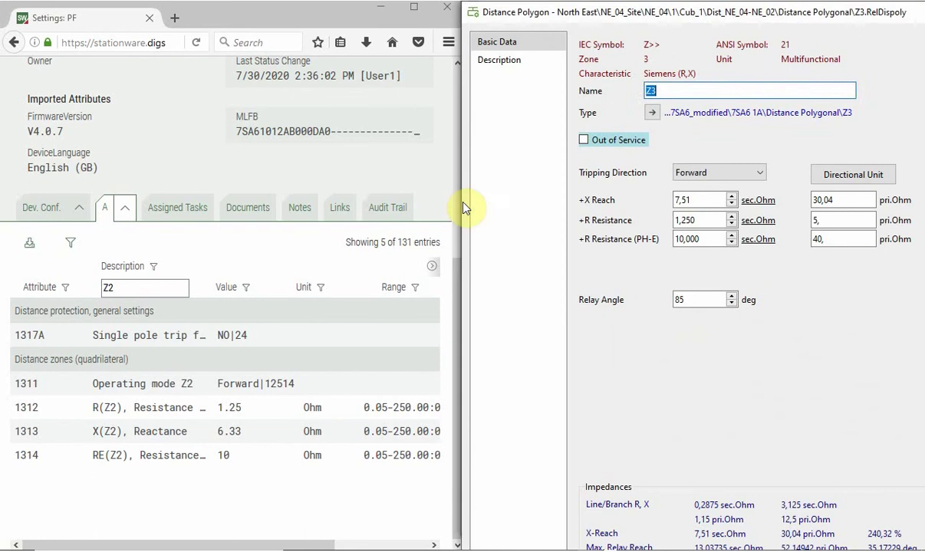
pyautogui.click(112, 289)
pyautogui.write('3')
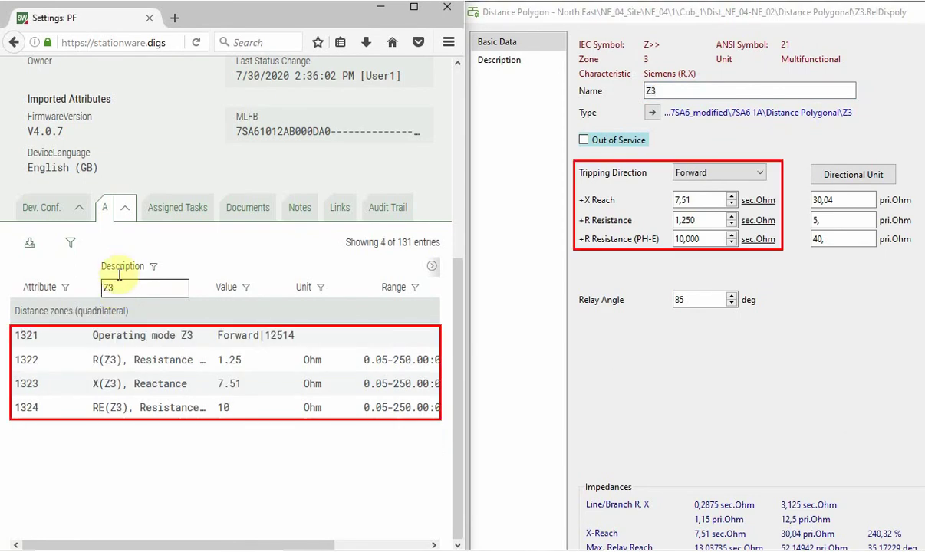
# Step: Clear the StationWare description filter and close the Z3 polygon and relay model dialogs
pyautogui.click(186, 290)
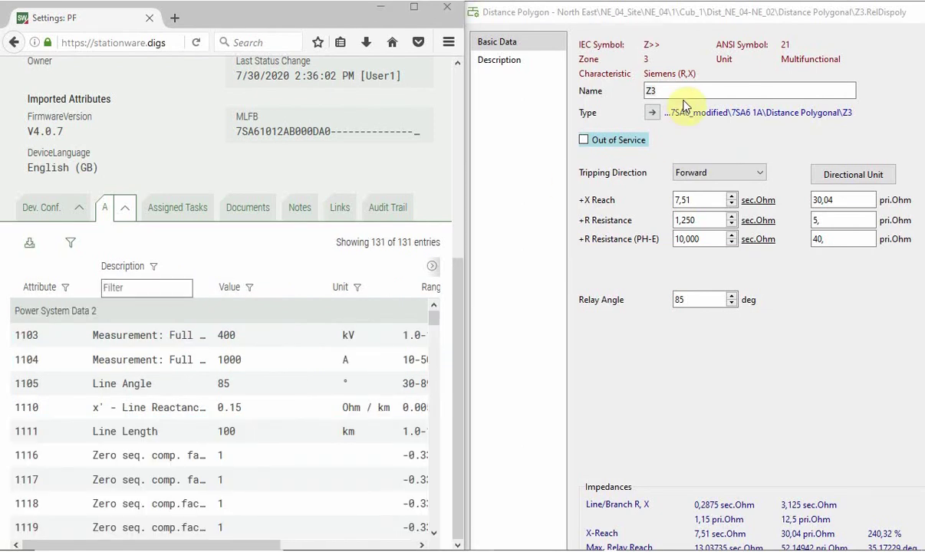
pyautogui.click(880, 16)
pyautogui.press('Escape')
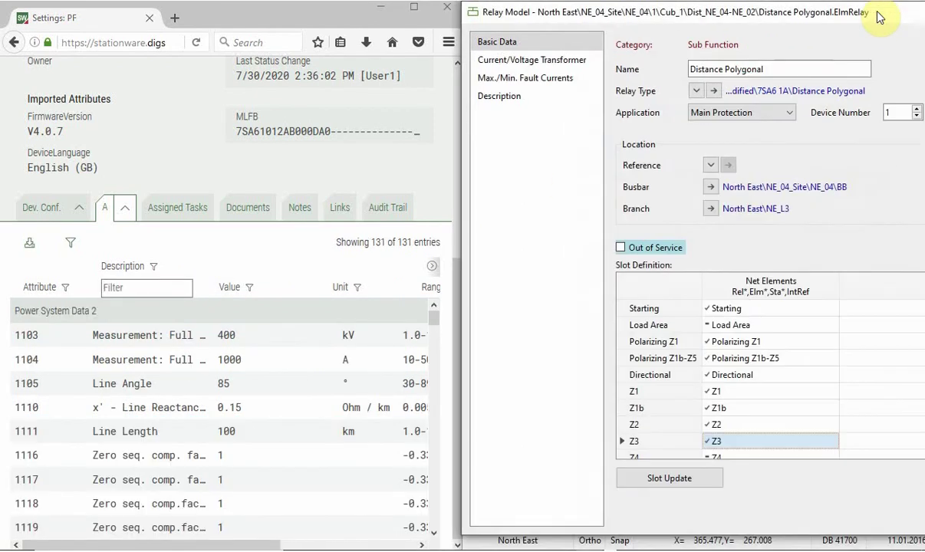
pyautogui.press('Escape')
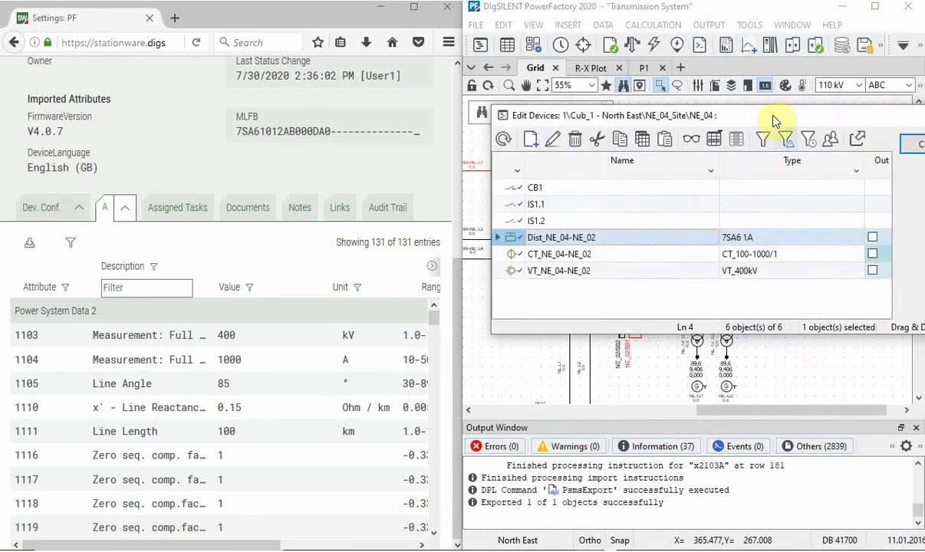
# Step: Close the device list and export all StationWare PF settings groups in Siemens DIGSI 4.8 XML format, saving the file _7SA610_V4_0.xml
pyautogui.press('Escape')
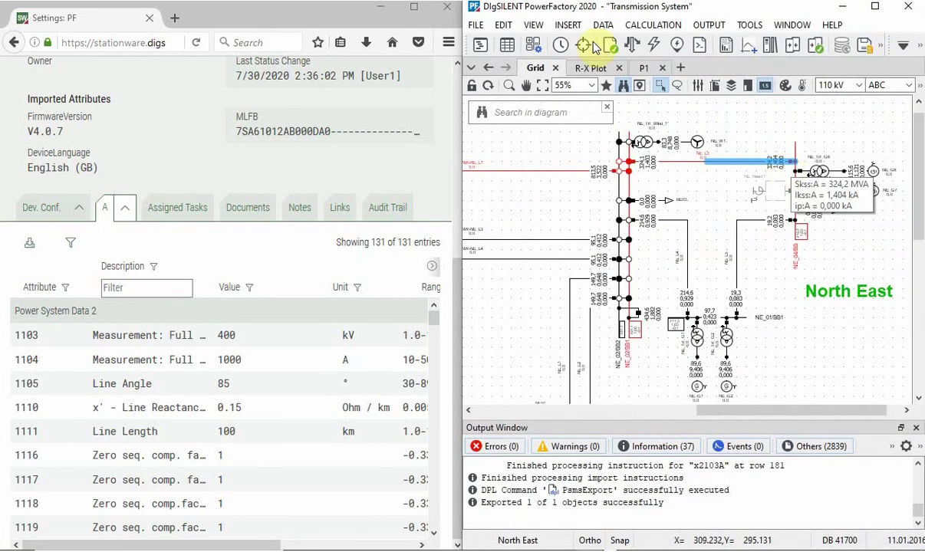
pyautogui.click(415, 10)
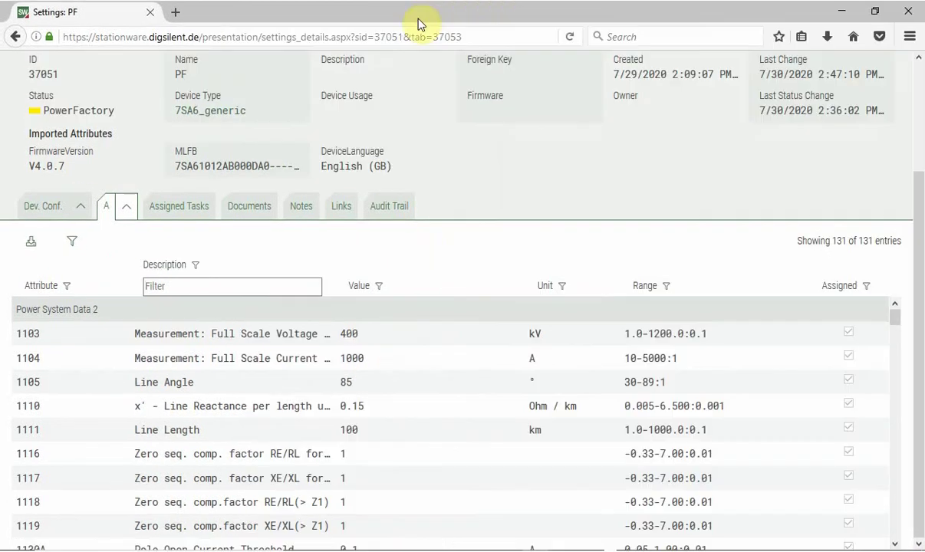
pyautogui.click(457, 195)
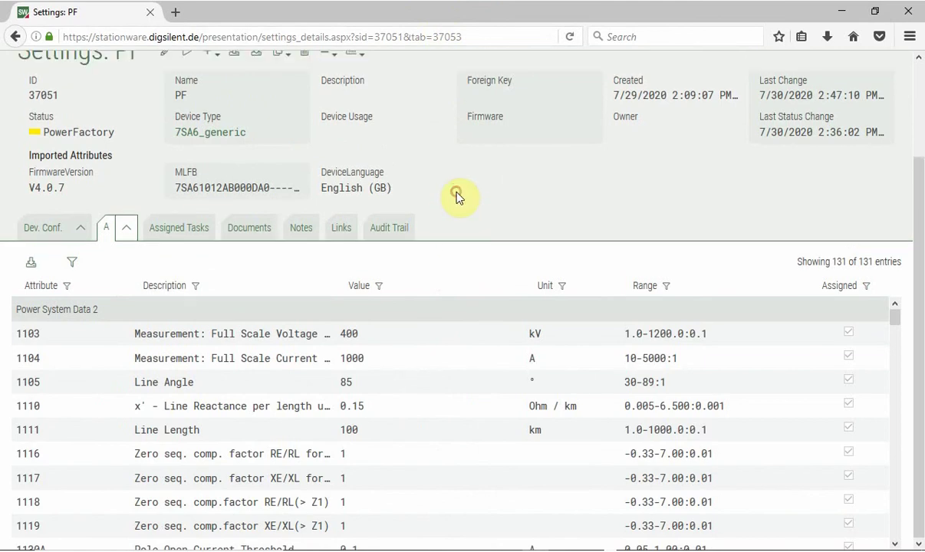
pyautogui.scroll(3, 460, 196)
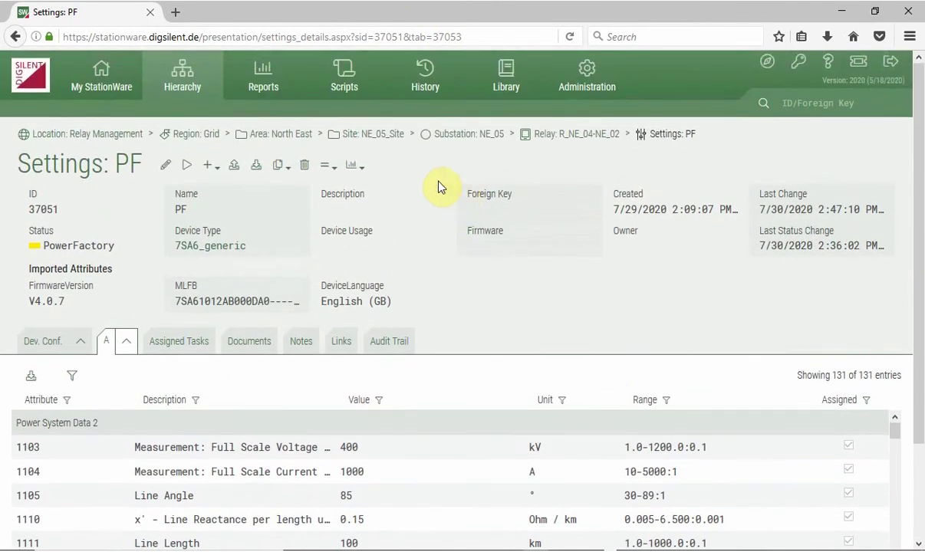
pyautogui.click(256, 166)
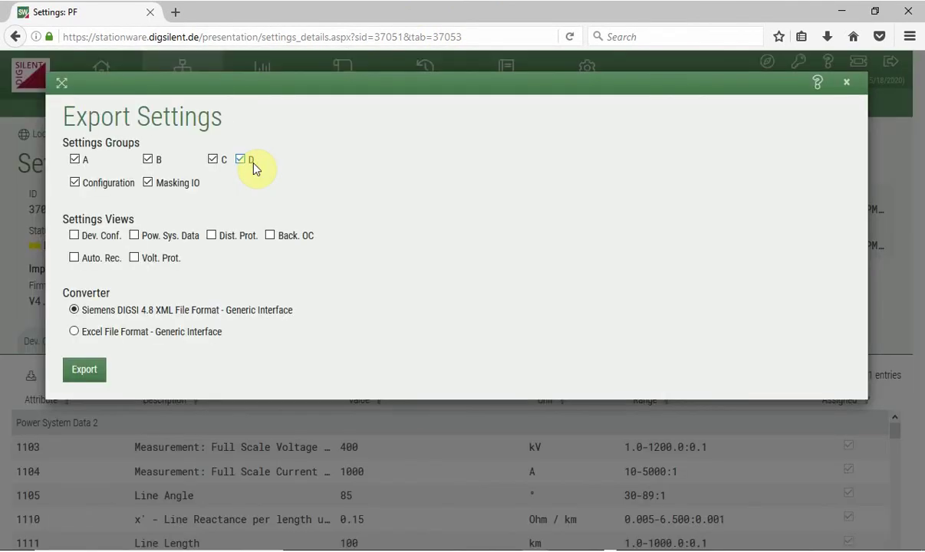
pyautogui.click(85, 370)
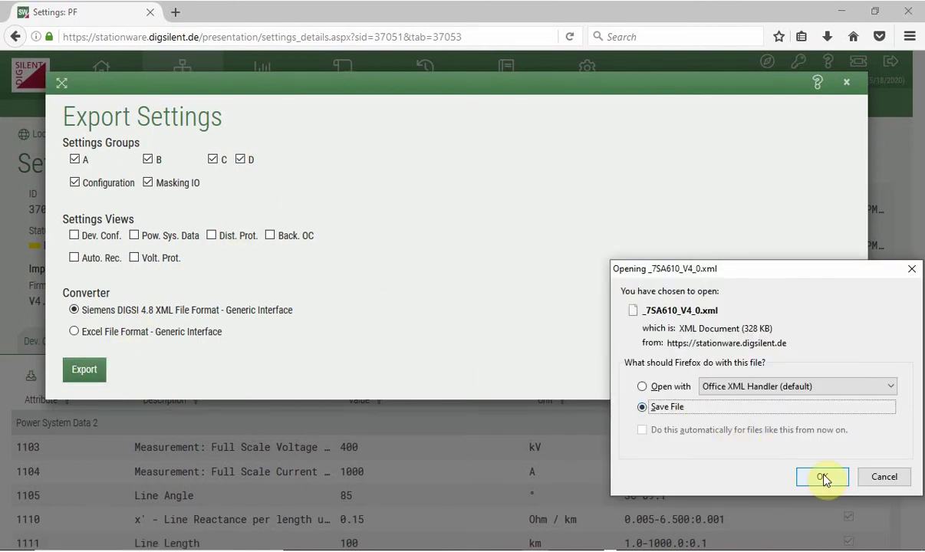
pyautogui.click(825, 480)
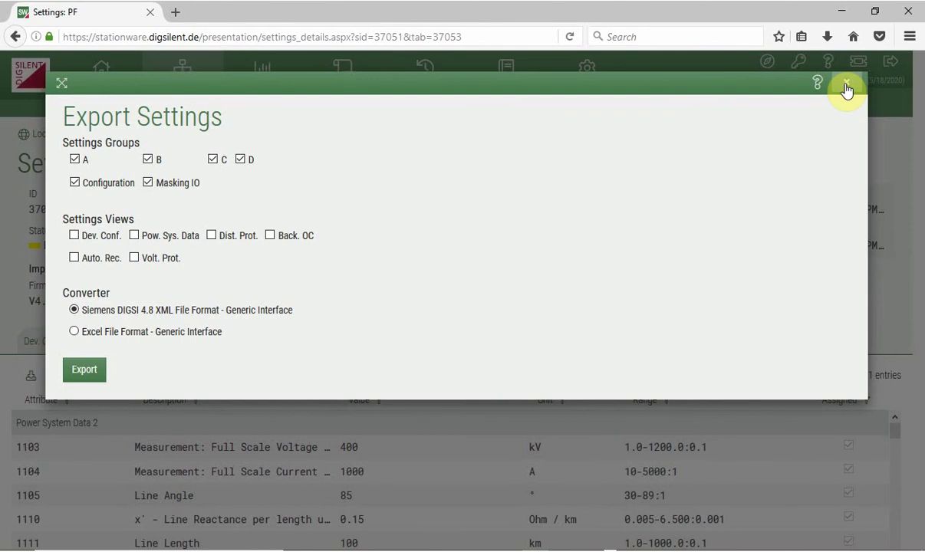
pyautogui.click(846, 83)
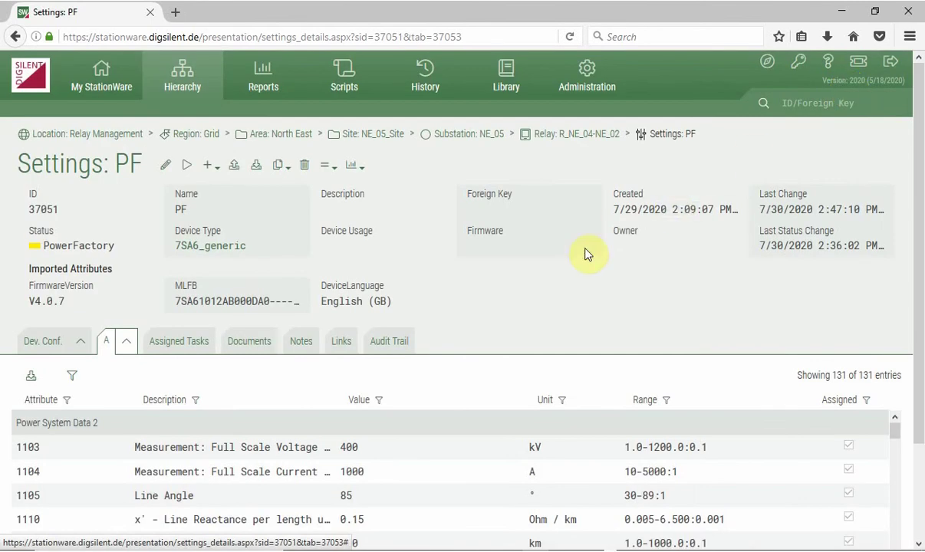
# Step: Switch to DIGSI Manager, import the _7SA610_V4_0 transfer file into device 7SA610 V4.0 and save the parameter set
pyautogui.hotkey('alt', 'Tab')
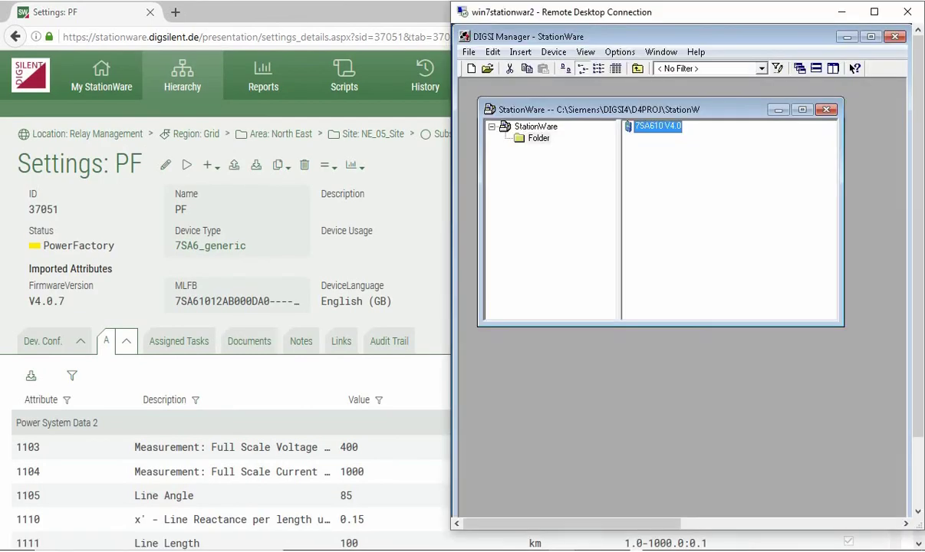
pyautogui.rightClick(636, 132)
pyautogui.click(700, 357)
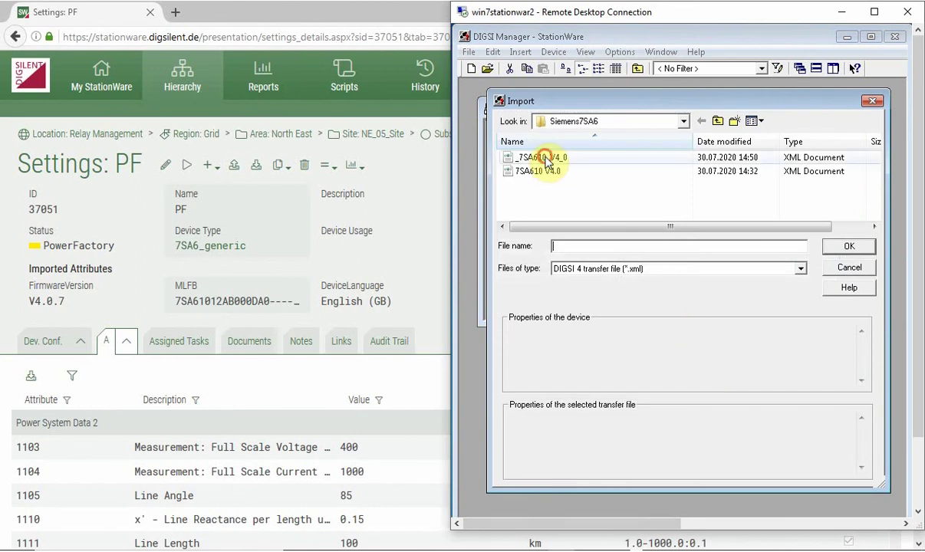
pyautogui.click(546, 159)
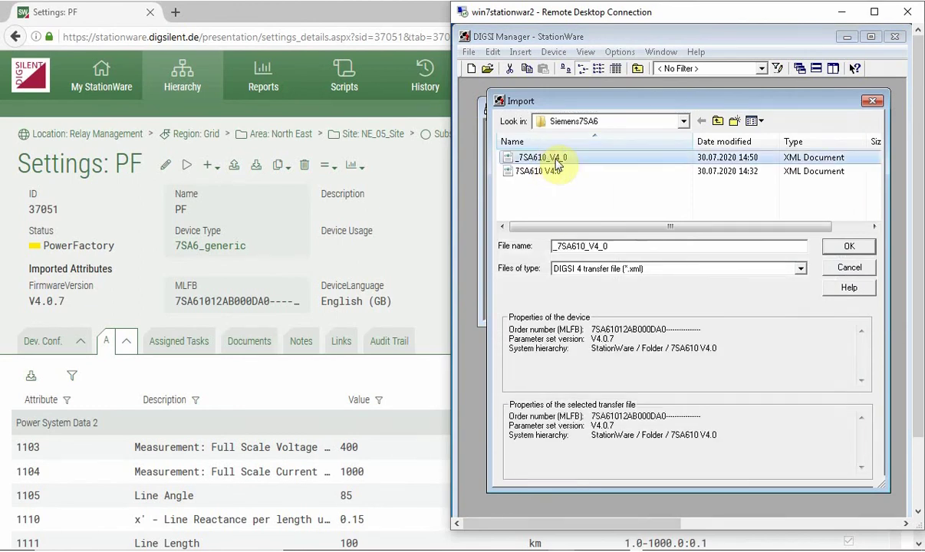
pyautogui.click(849, 247)
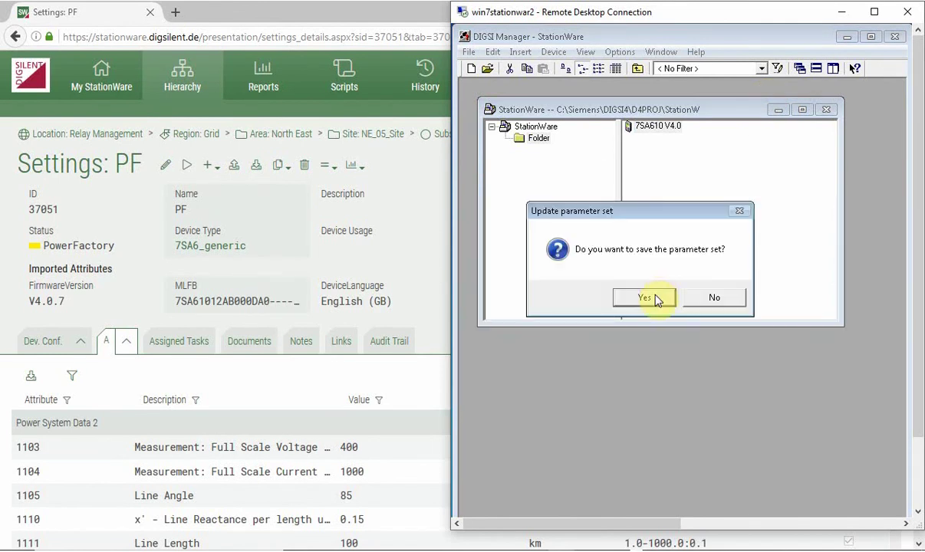
pyautogui.click(656, 300)
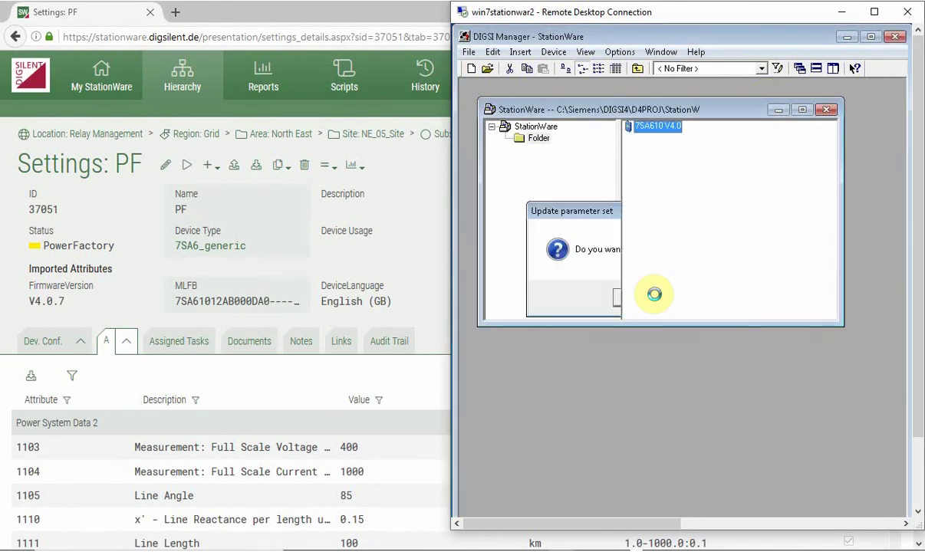
# Step: Open device 7SA610 V4.0 offline and display Setting Group A's Distance zones (quadrilateral) settings
pyautogui.doubleClick(640, 127)
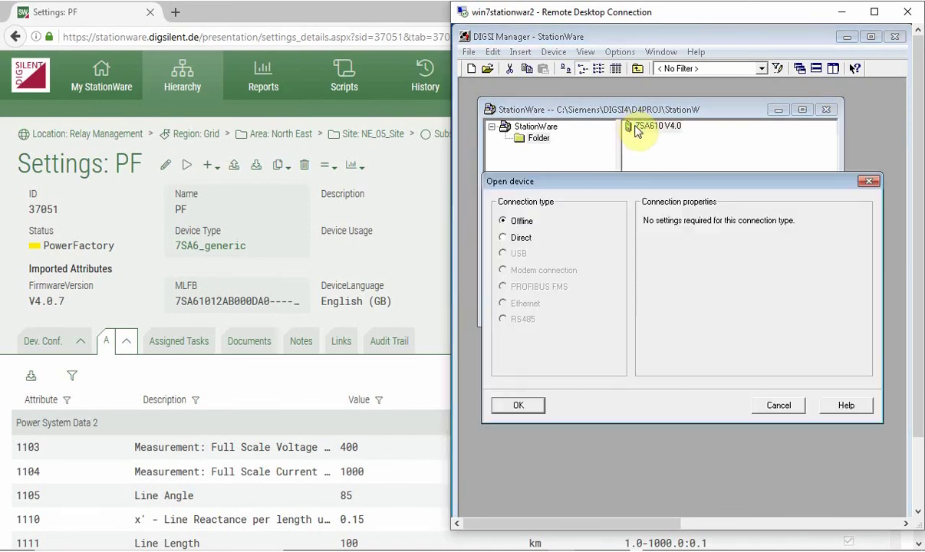
pyautogui.click(510, 412)
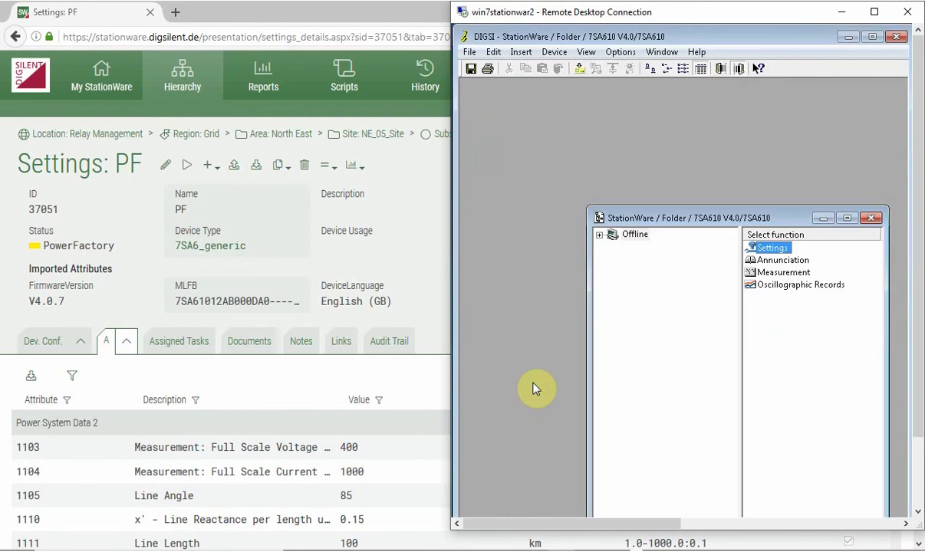
pyautogui.click(600, 235)
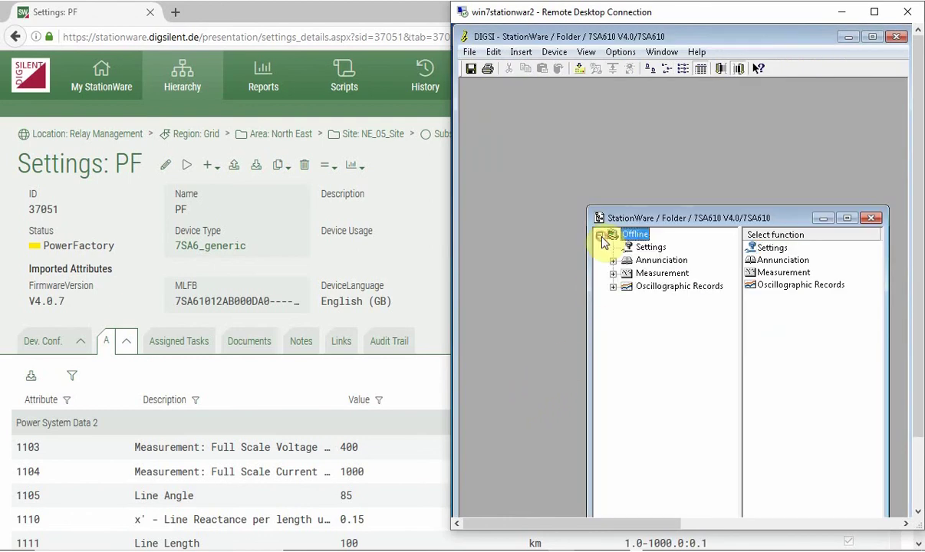
pyautogui.click(627, 249)
pyautogui.doubleClick(766, 284)
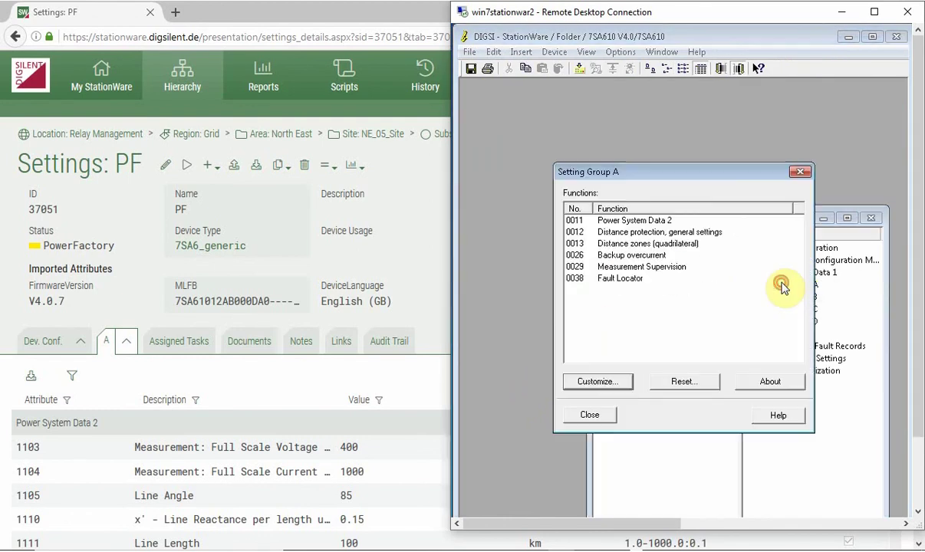
pyautogui.doubleClick(637, 244)
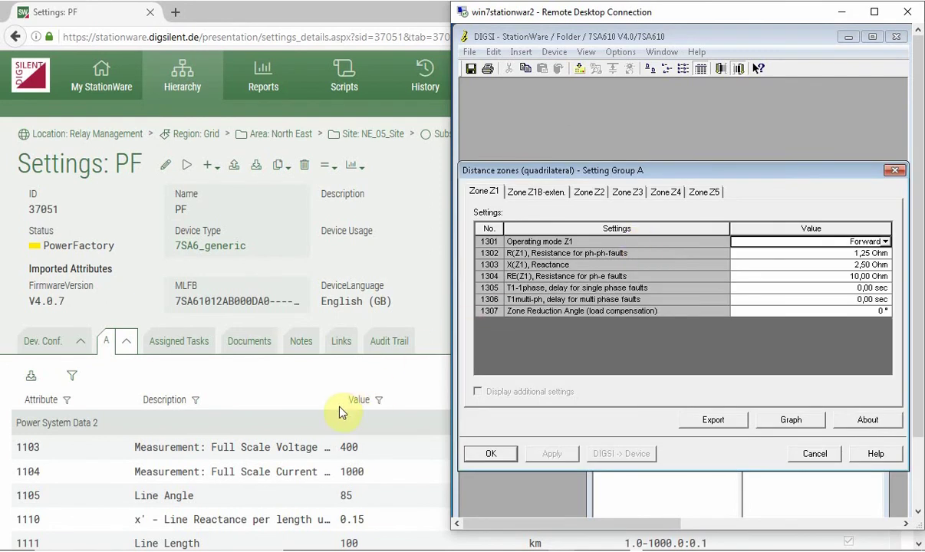
# Step: Filter the StationWare attributes by 130 and compare operating mode, resistances and reactance with DIGSI's Zone Z1 settings
pyautogui.scroll(-3, 322, 388)
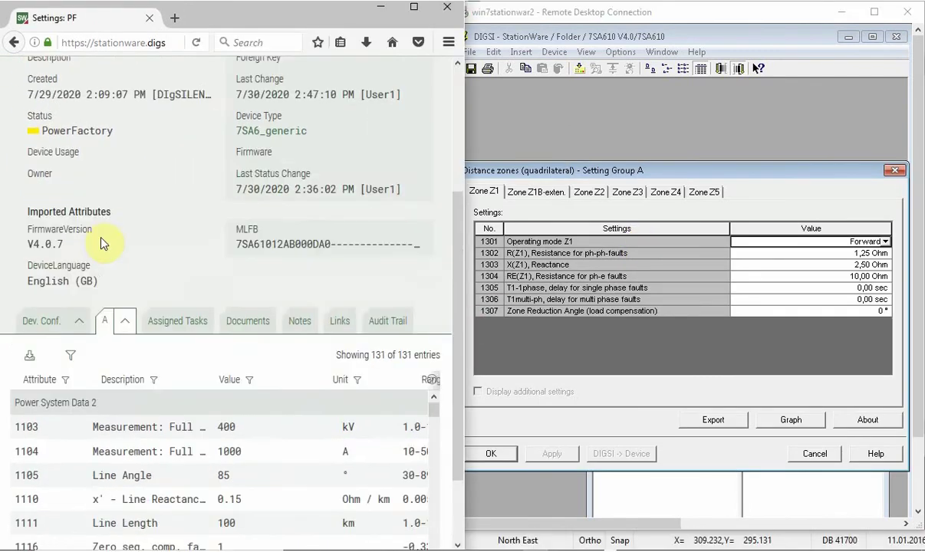
pyautogui.scroll(-2, 102, 239)
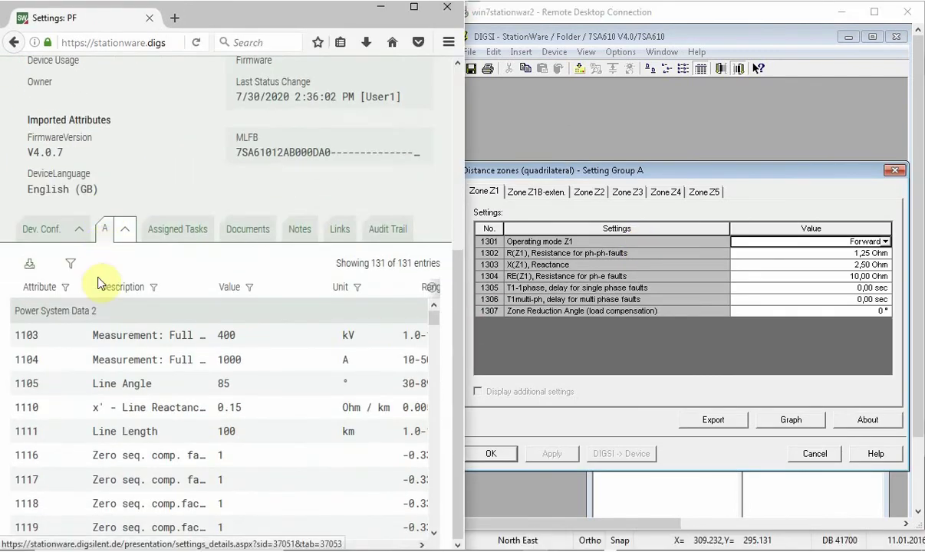
pyautogui.click(64, 263)
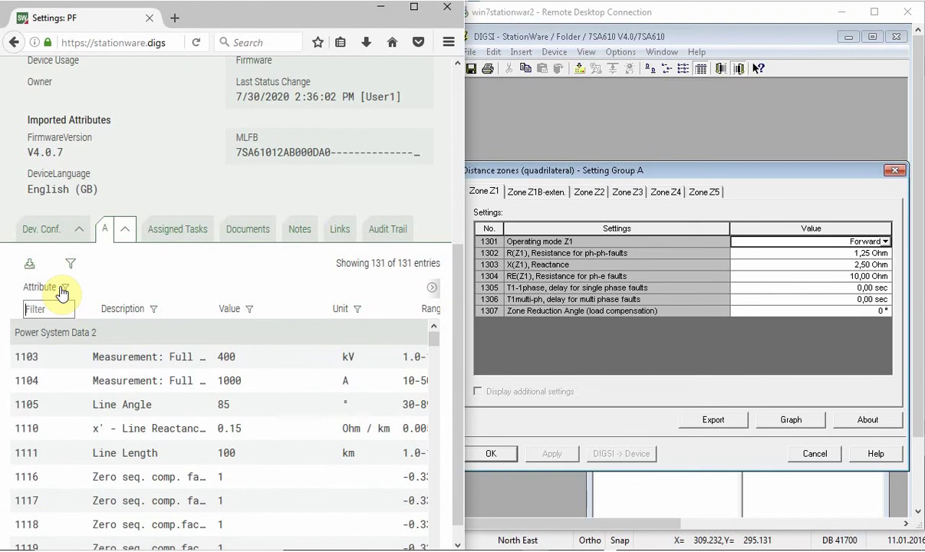
pyautogui.write('130')
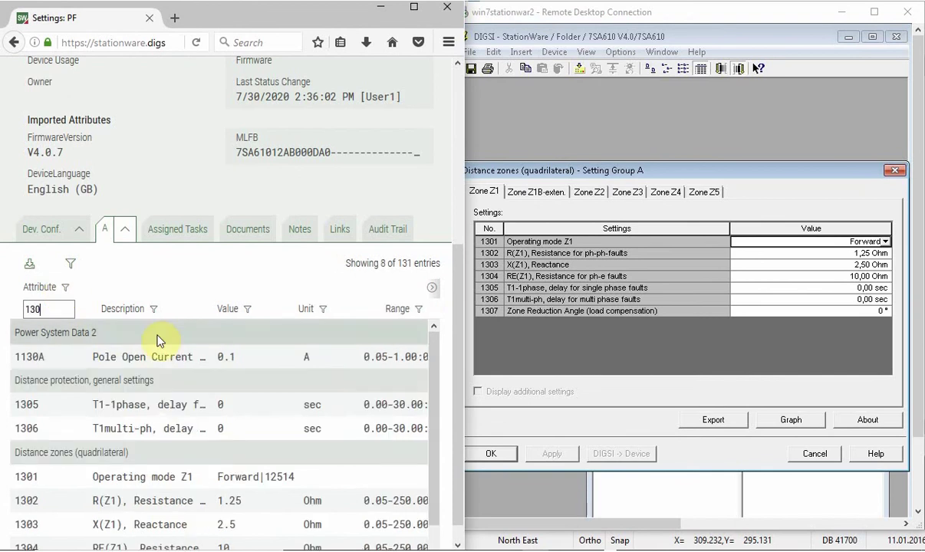
pyautogui.scroll(-1, 204, 360)
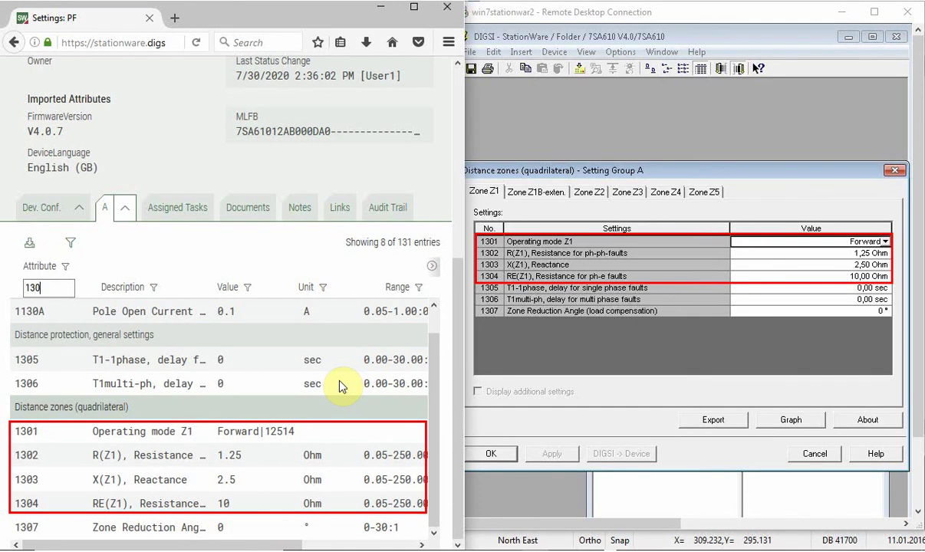
# Step: Show DIGSI's Zone Z2 settings and compare them with the StationWare attributes filtered by 131
pyautogui.click(587, 195)
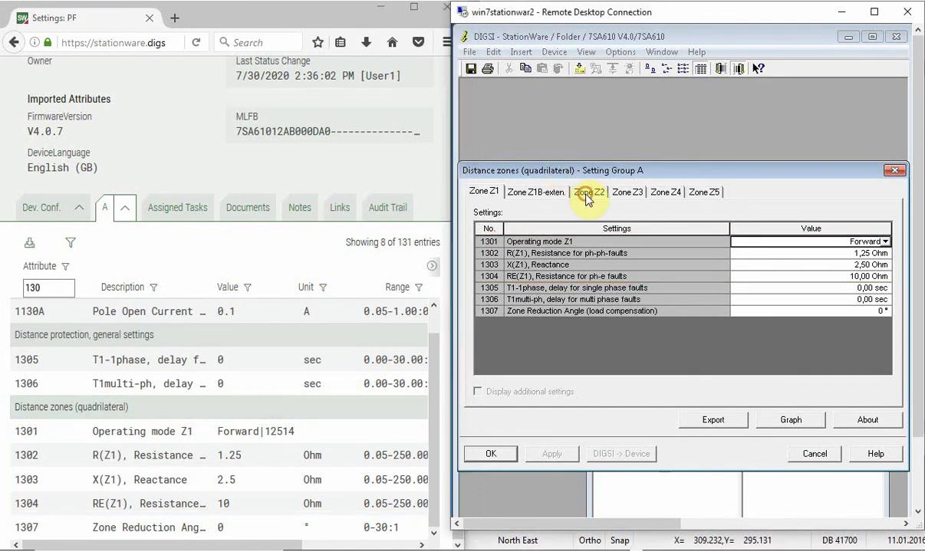
pyautogui.click(588, 196)
pyautogui.click(57, 286)
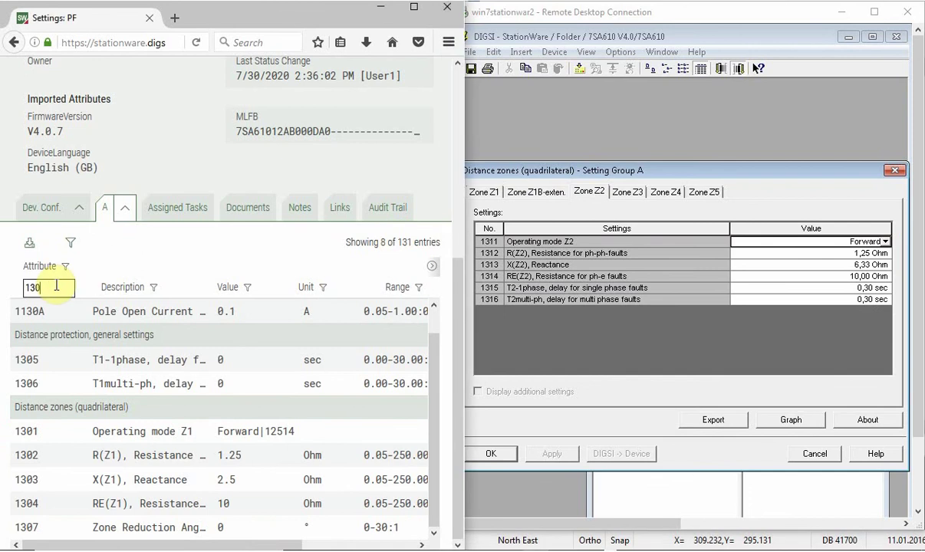
pyautogui.press('BackSpace')
pyautogui.write('1')
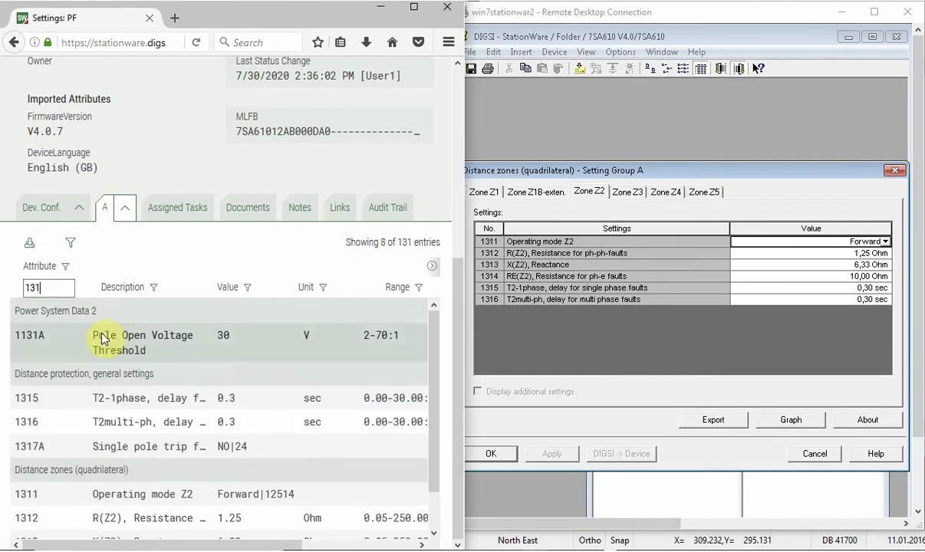
pyautogui.scroll(-1, 104, 340)
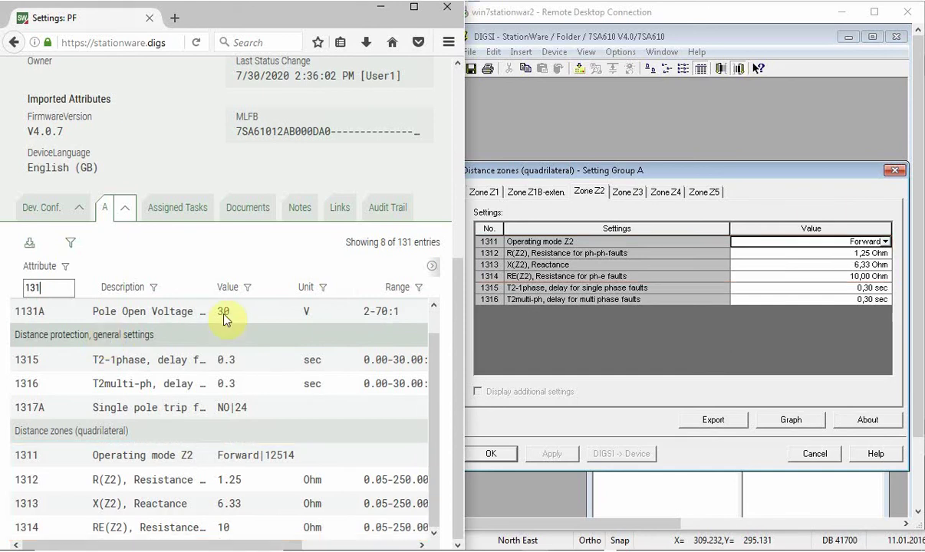
# Step: Show DIGSI's Zone Z3 settings and compare them with the StationWare attributes filtered by 132
pyautogui.click(627, 192)
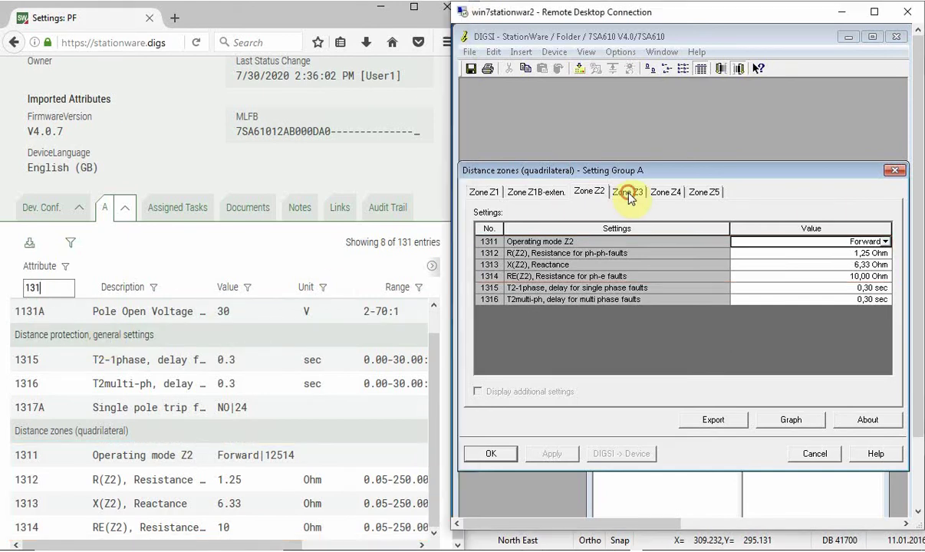
pyautogui.click(48, 288)
pyautogui.write('2')
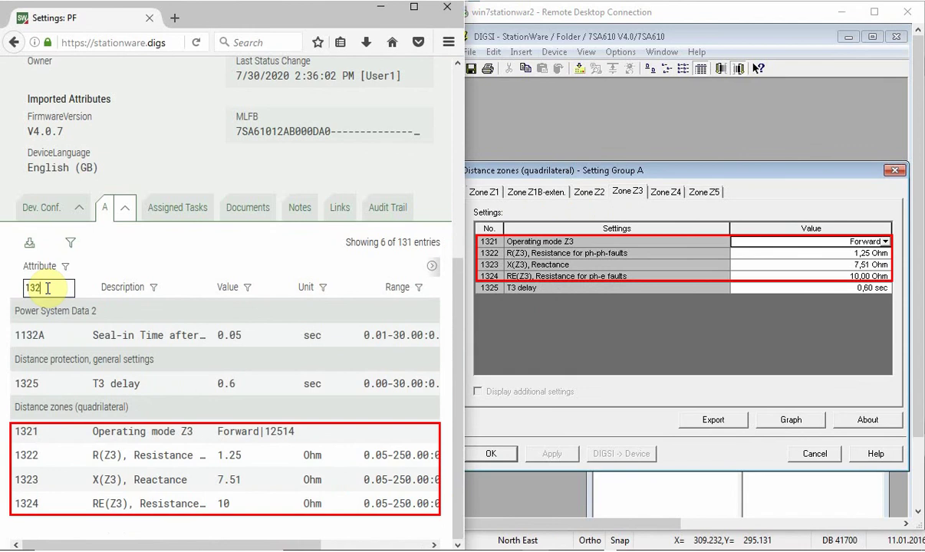